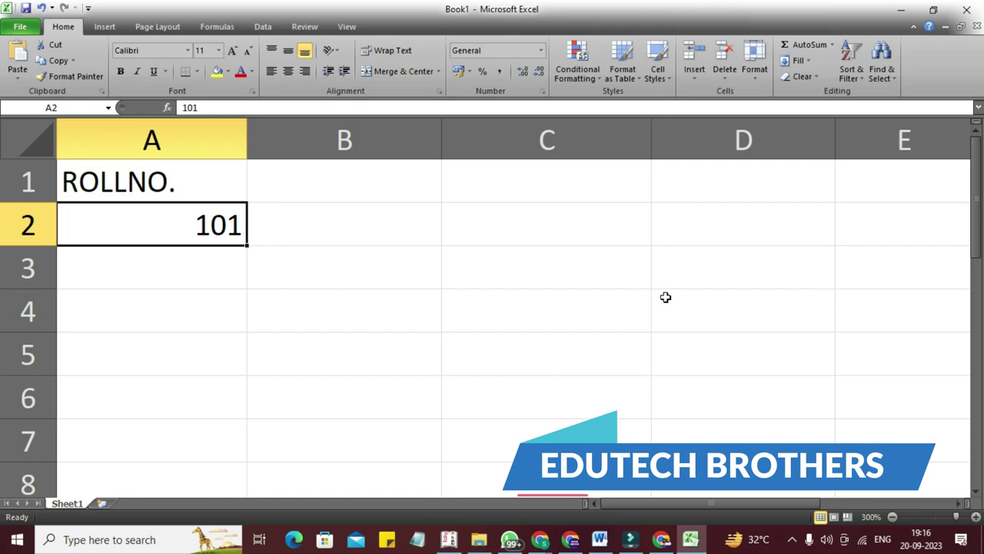
# Enter 101 as the first roll number in A2 under the ROLLNO. header.
pyautogui.press('Up')
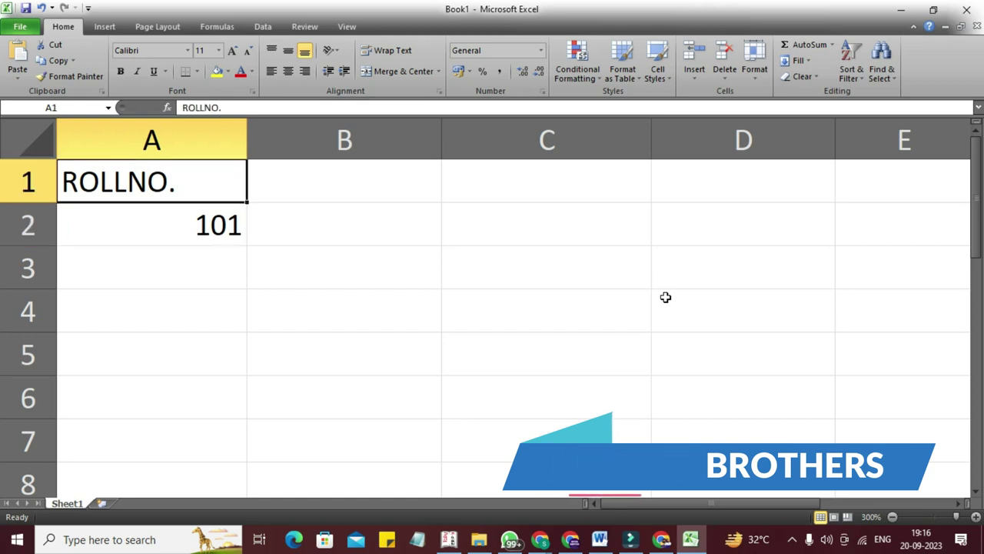
pyautogui.press('Down')
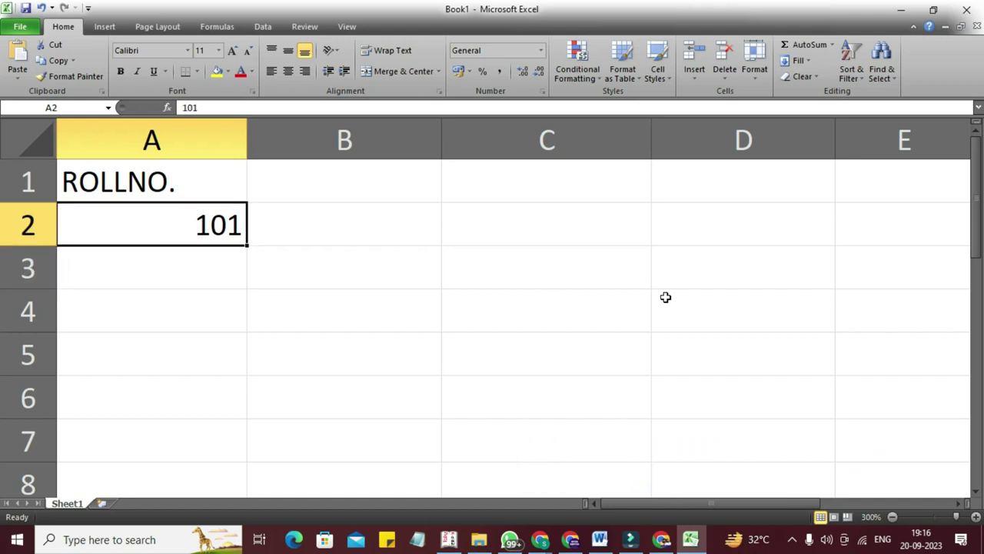
pyautogui.press('Down')
pyautogui.press('Down')
pyautogui.press('Down')
pyautogui.press('Down')
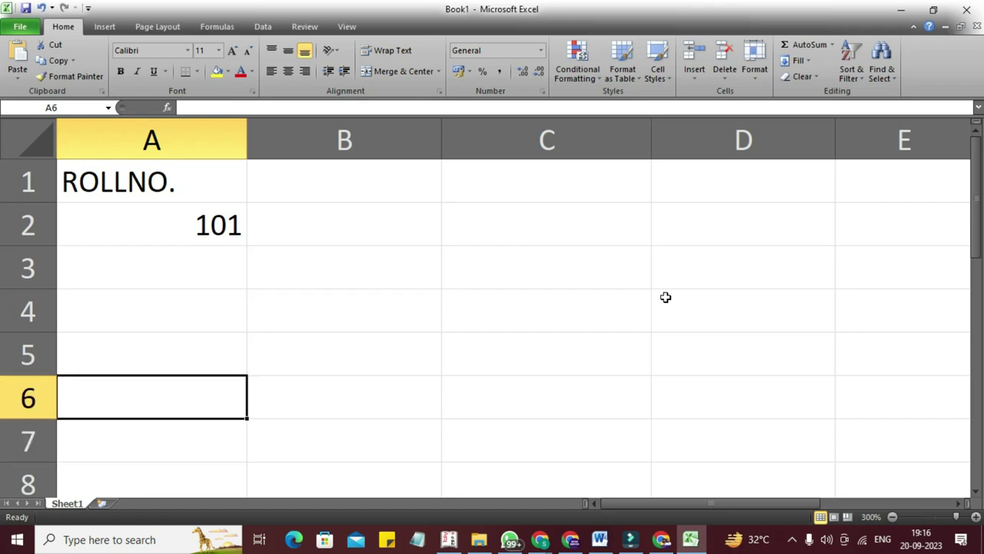
pyautogui.press('Up')
pyautogui.press('Up')
pyautogui.press('Up')
pyautogui.press('Up')
pyautogui.press('Down')
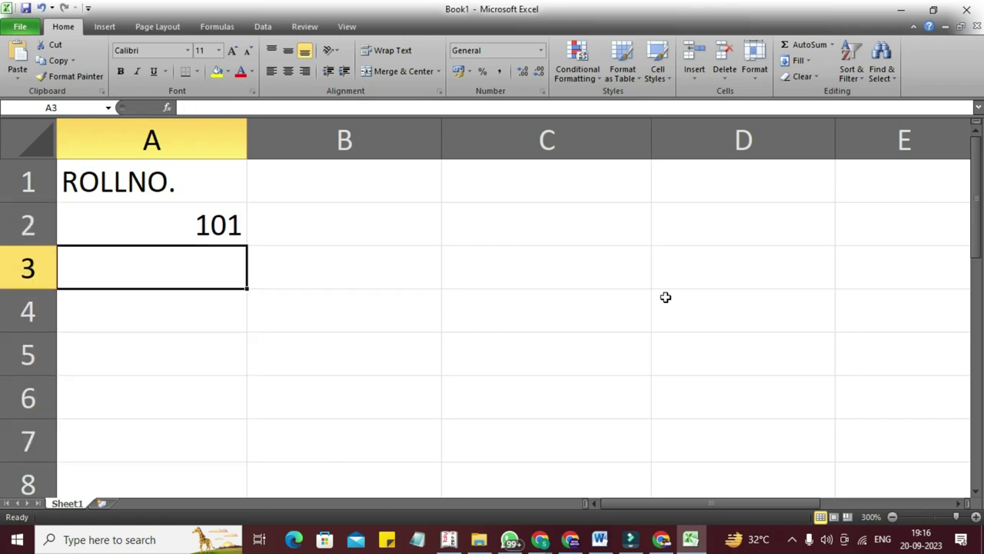
pyautogui.press('Down')
pyautogui.press('Down')
pyautogui.press('Up')
pyautogui.press('Up')
pyautogui.press('Up')
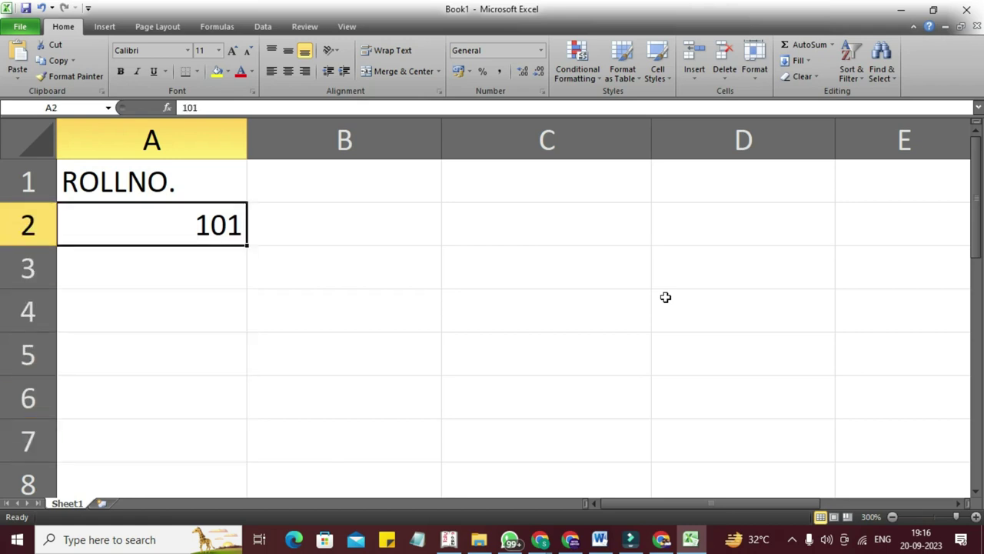
pyautogui.press('Down')
pyautogui.press('Down')
pyautogui.press('Down')
pyautogui.press('Down')
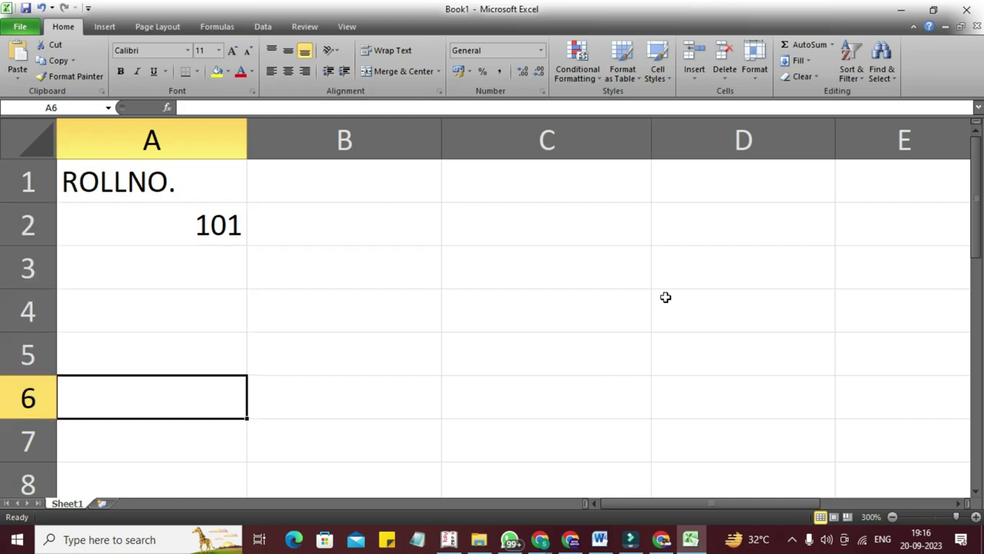
pyautogui.press('Up')
pyautogui.press('Up')
pyautogui.press('Up')
pyautogui.press('Up')
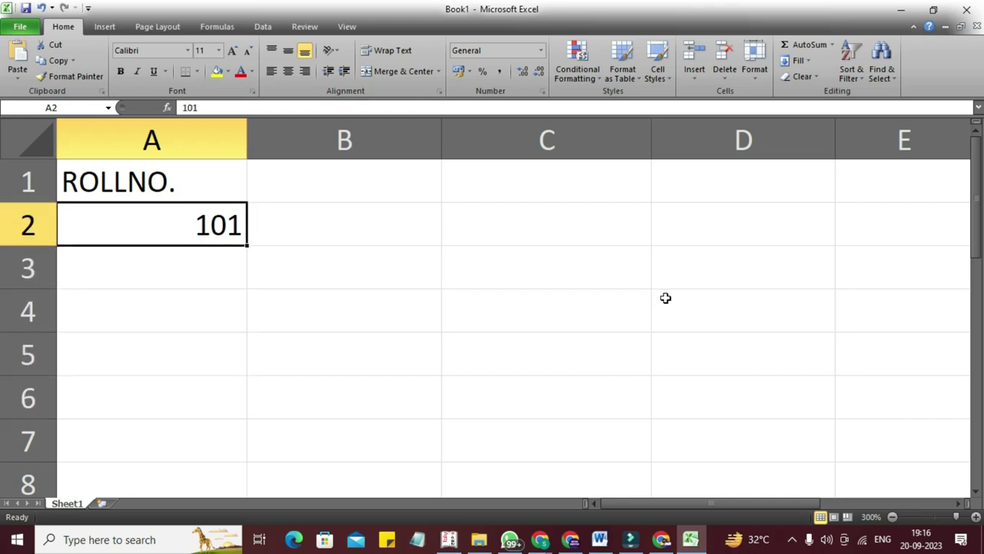
pyautogui.write('101')
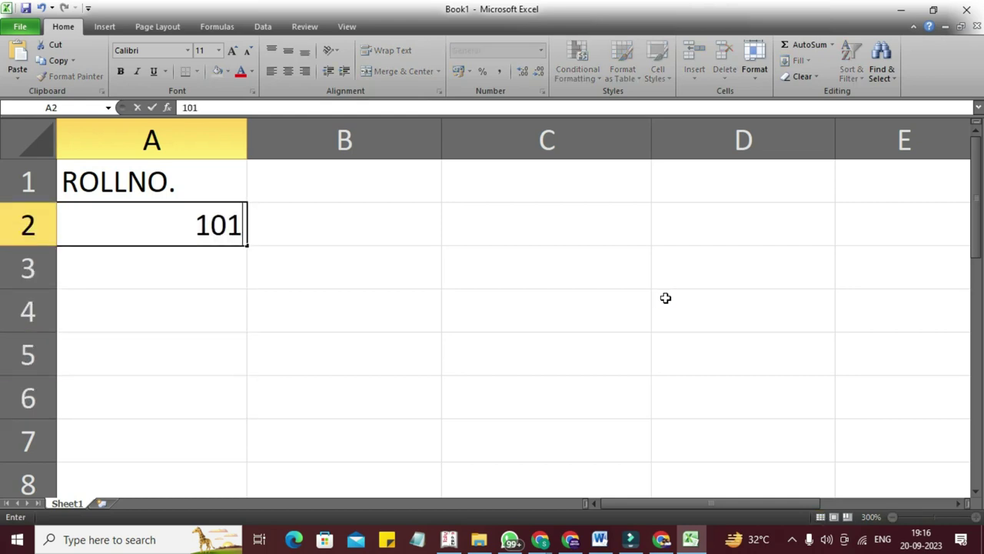
pyautogui.press('Return')
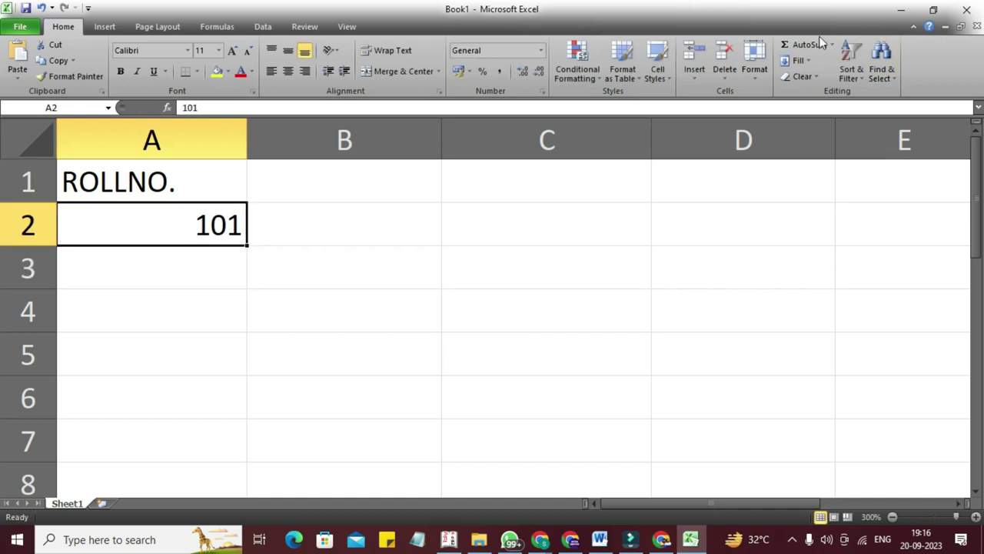
# Fill column A with a linear column series, step 1, stopping at 500.
pyautogui.click(798, 60)
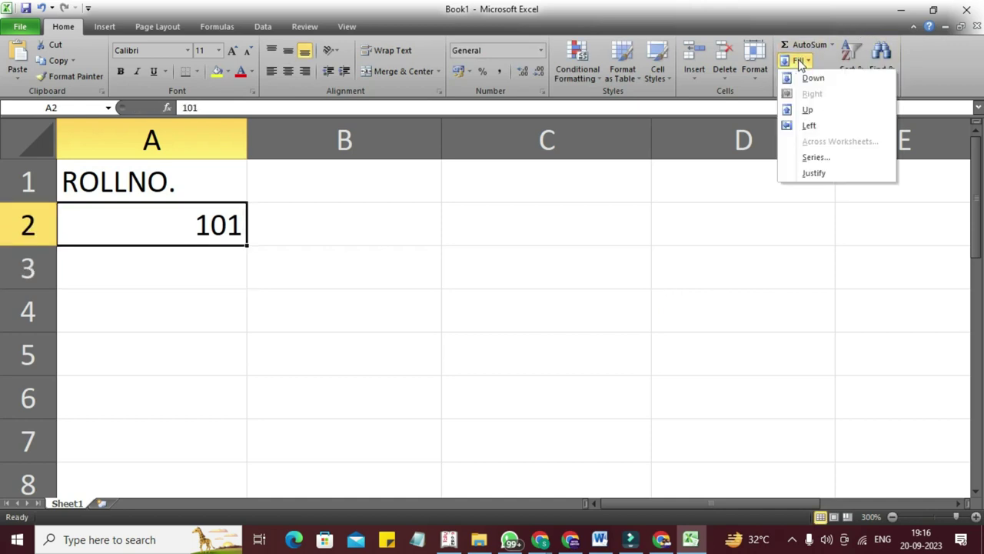
pyautogui.click(843, 163)
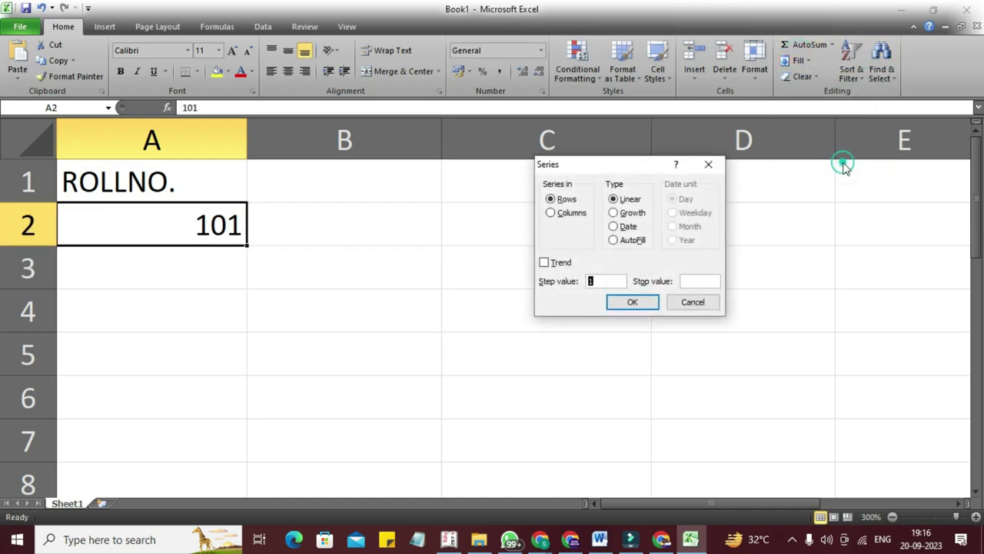
pyautogui.click(625, 199)
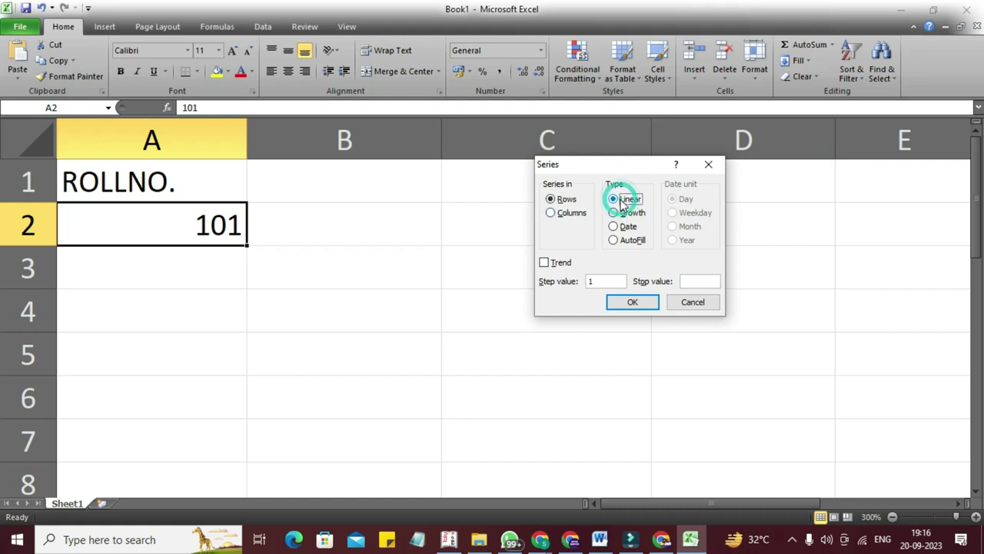
pyautogui.click(570, 213)
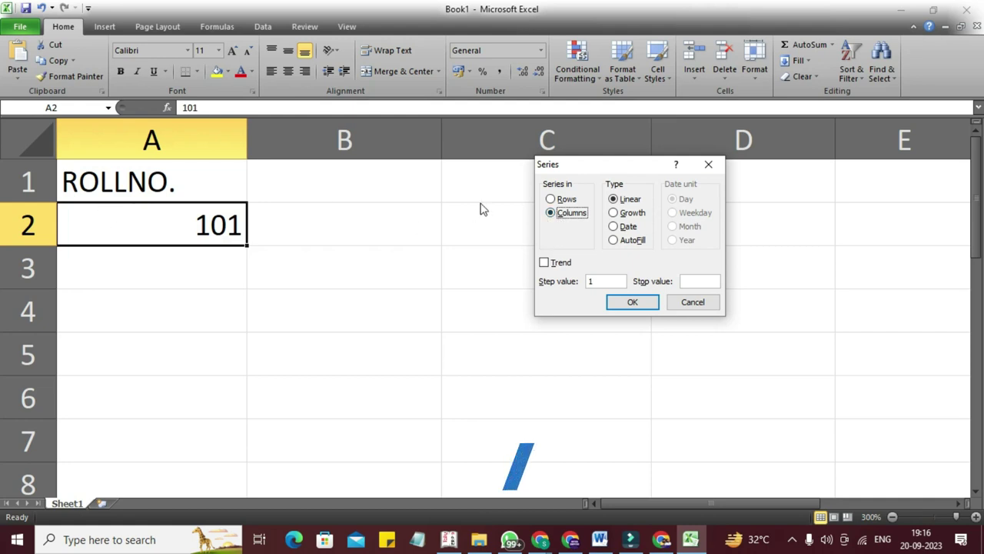
pyautogui.click(577, 200)
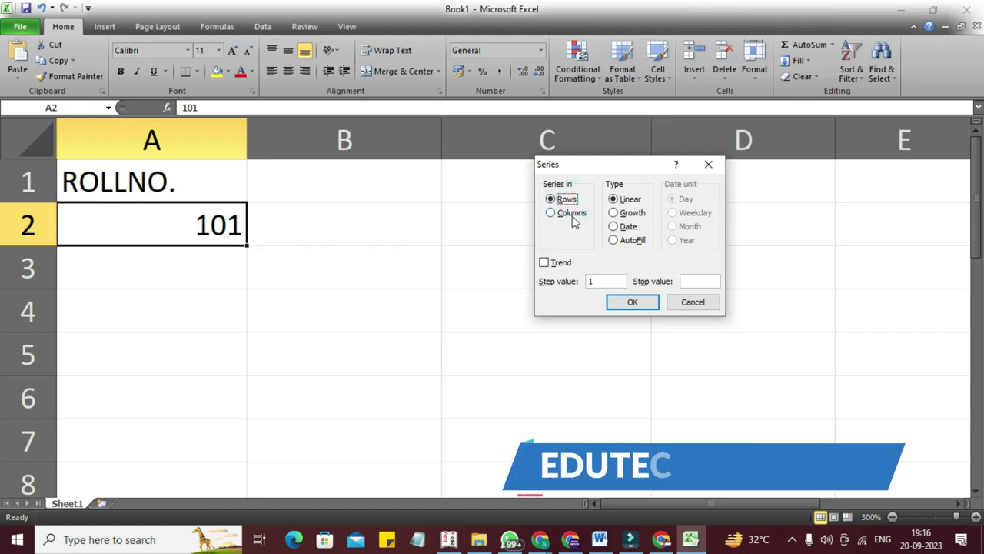
pyautogui.click(571, 214)
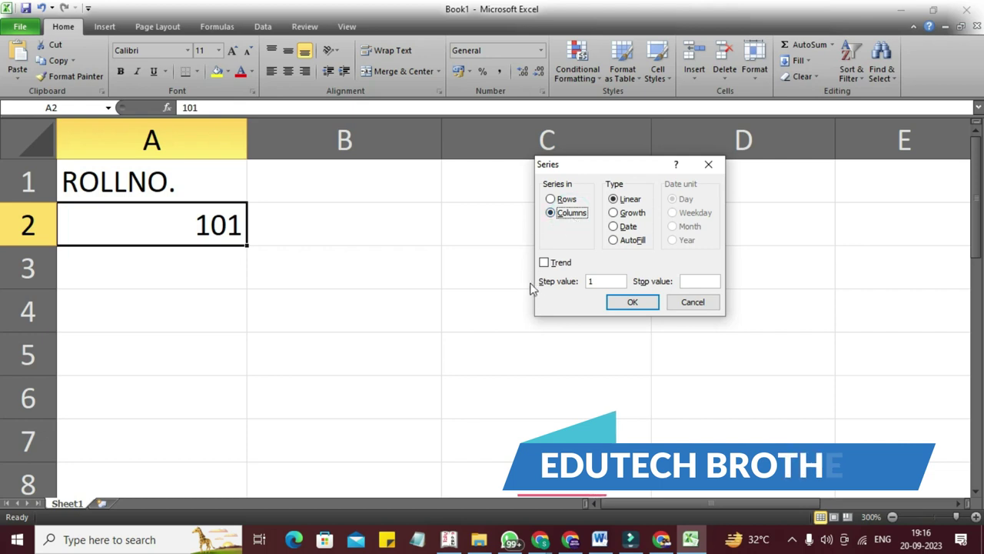
pyautogui.click(607, 281)
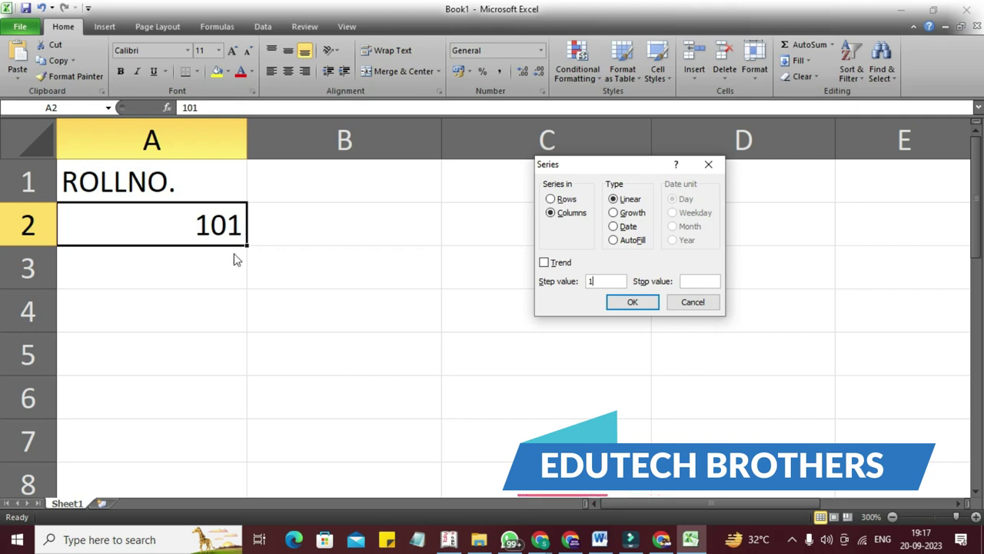
pyautogui.click(603, 281)
pyautogui.doubleClick(600, 280)
pyautogui.write('2')
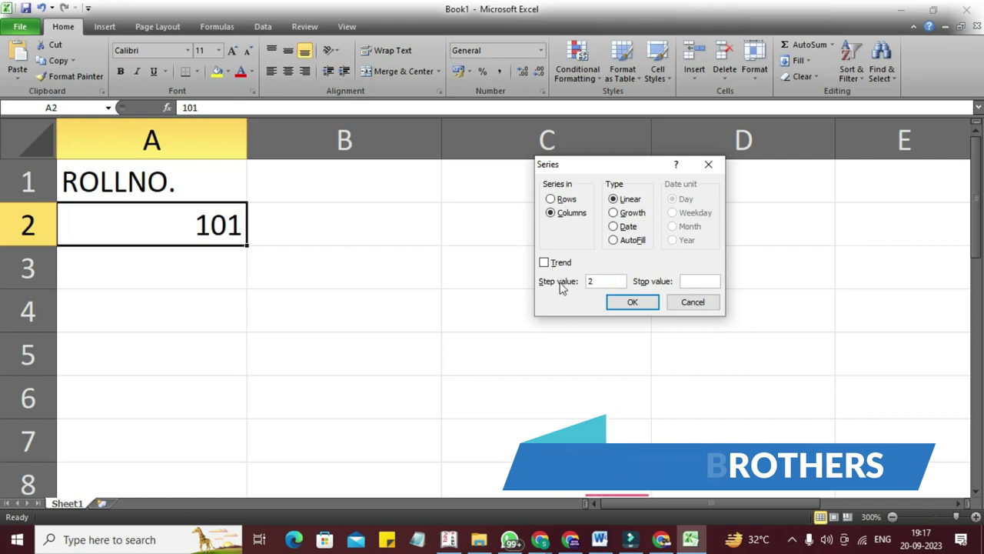
pyautogui.doubleClick(607, 282)
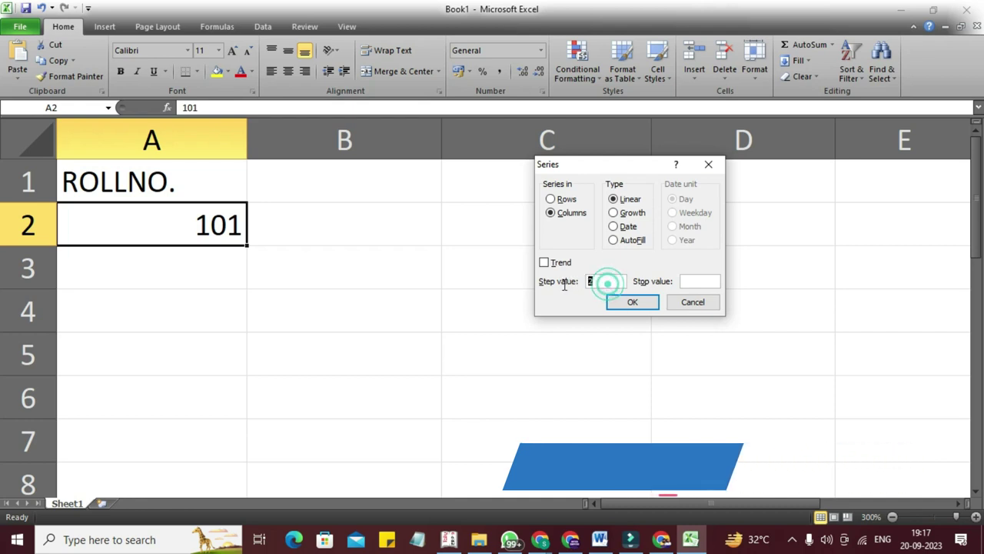
pyautogui.write('1')
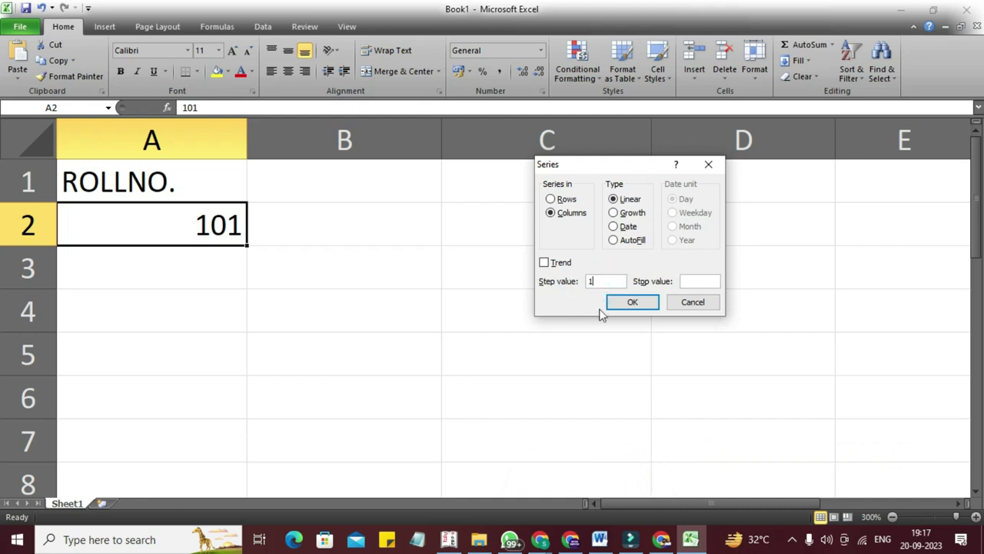
pyautogui.click(685, 281)
pyautogui.write('500')
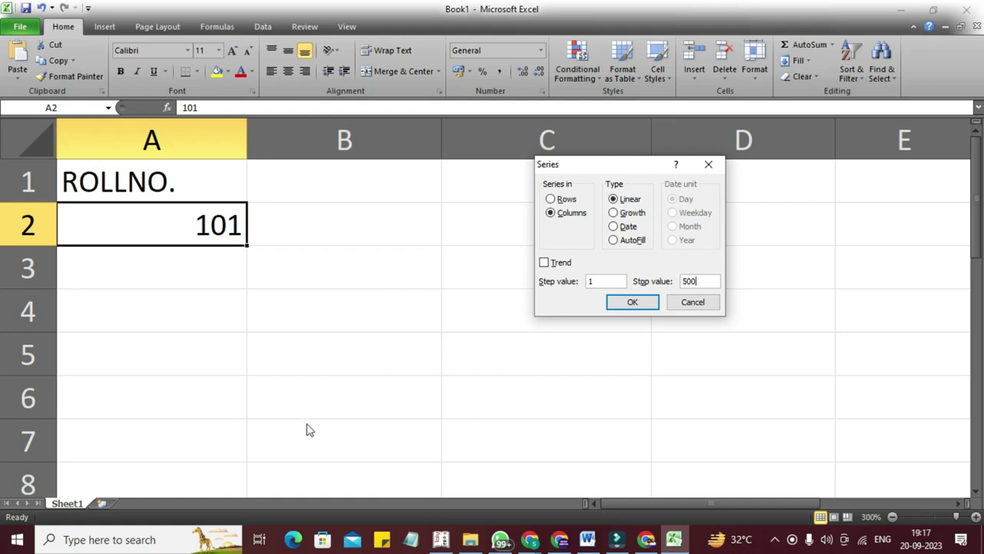
pyautogui.click(639, 304)
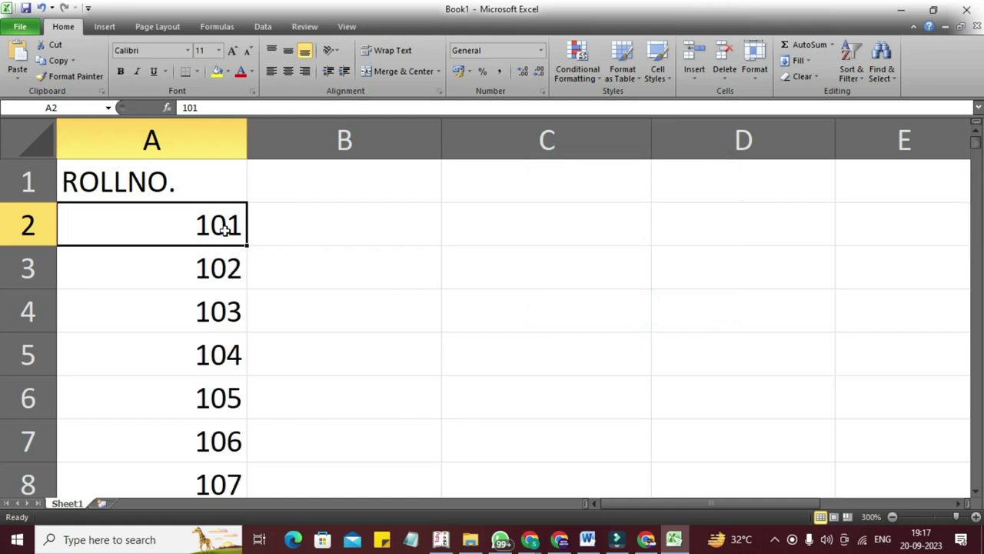
# Verify the roll numbers end at 500 in A401, then return to the top.
pyautogui.press('Down')
pyautogui.press('Down')
pyautogui.press('Down')
pyautogui.press('Down')
pyautogui.press('Down')
pyautogui.press('Down')
pyautogui.press('Down')
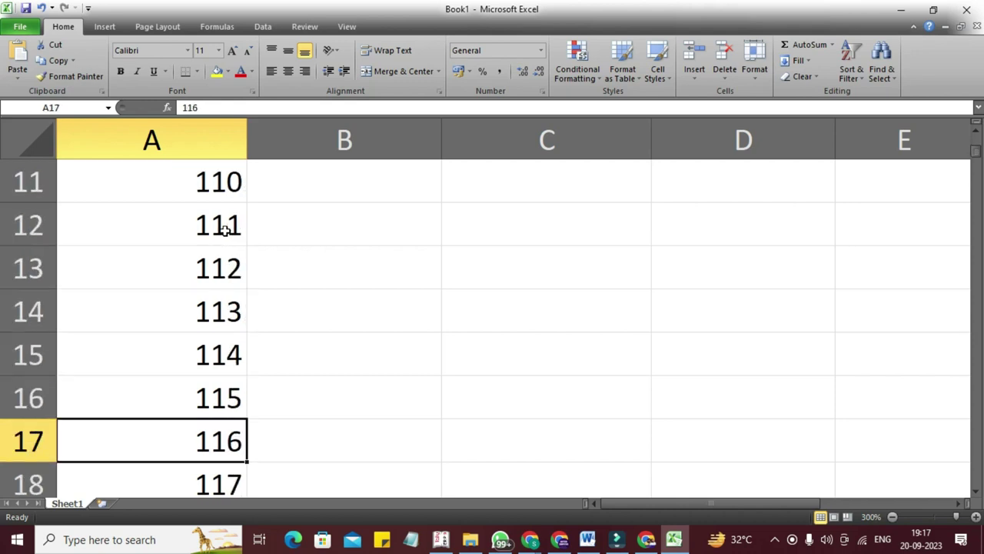
pyautogui.press('Down')
pyautogui.hotkey('ctrl', 'Down')
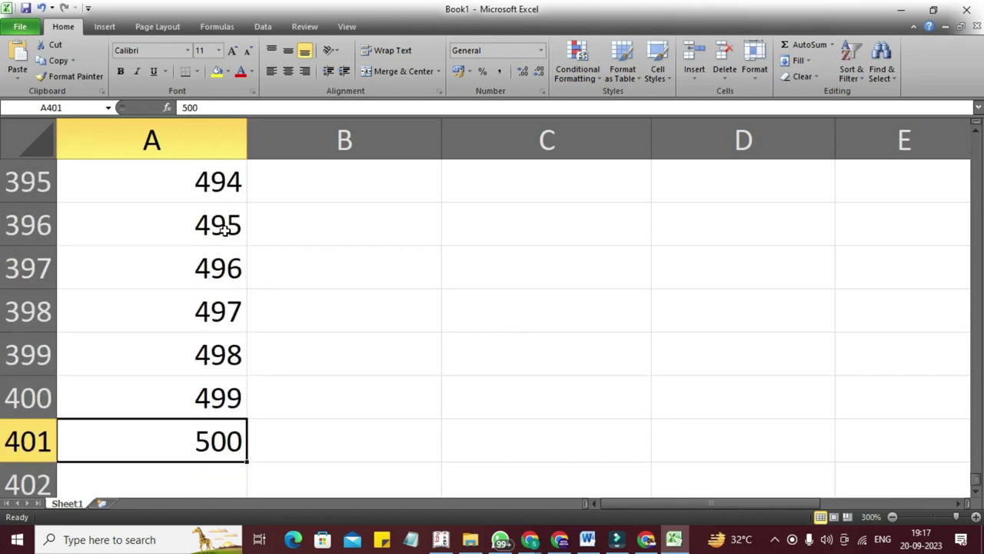
pyautogui.hotkey('ctrl', 'Home')
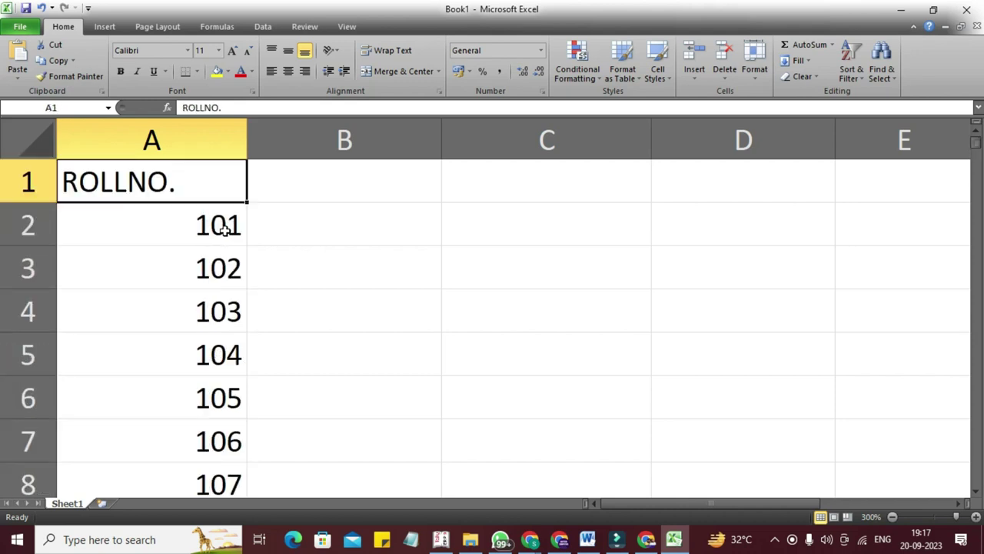
pyautogui.press('Down')
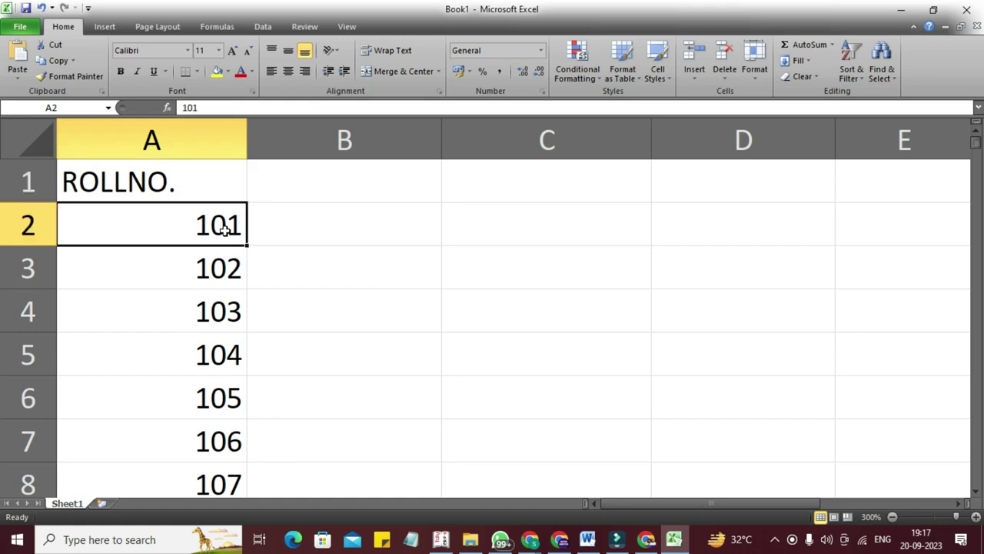
pyautogui.press('Right')
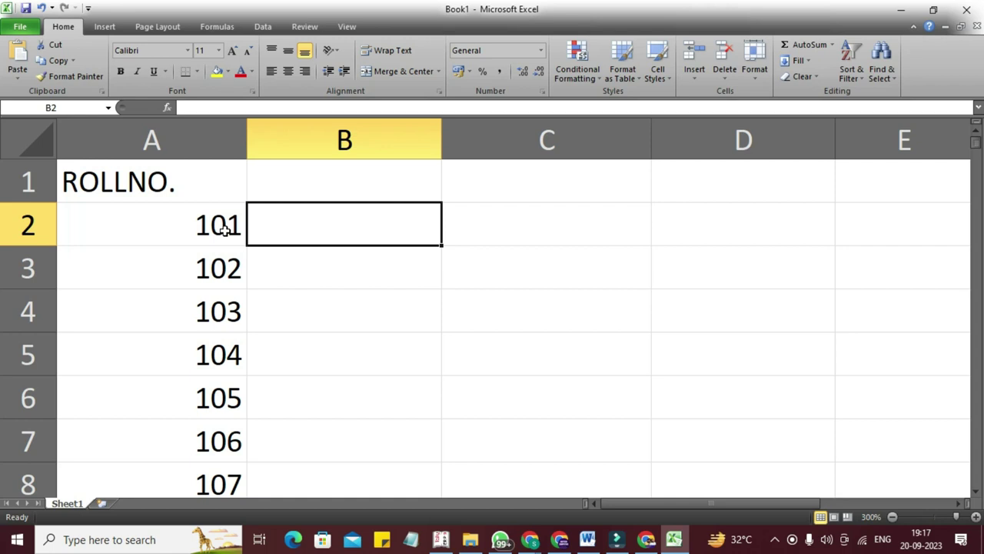
# Start B2 at 101 and fill a linear column series with step 2, stop 500.
pyautogui.write('10')
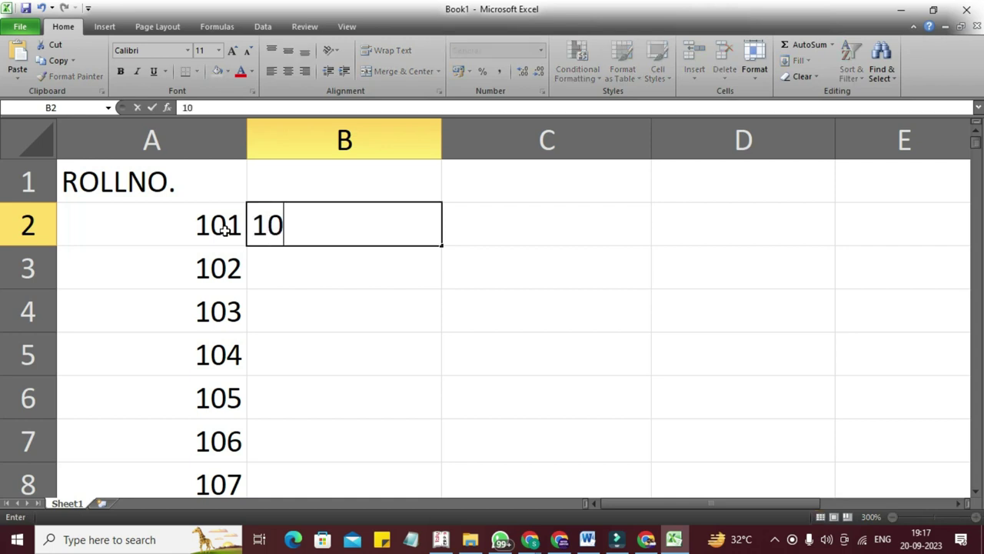
pyautogui.write('1')
pyautogui.press('Return')
pyautogui.press('Up')
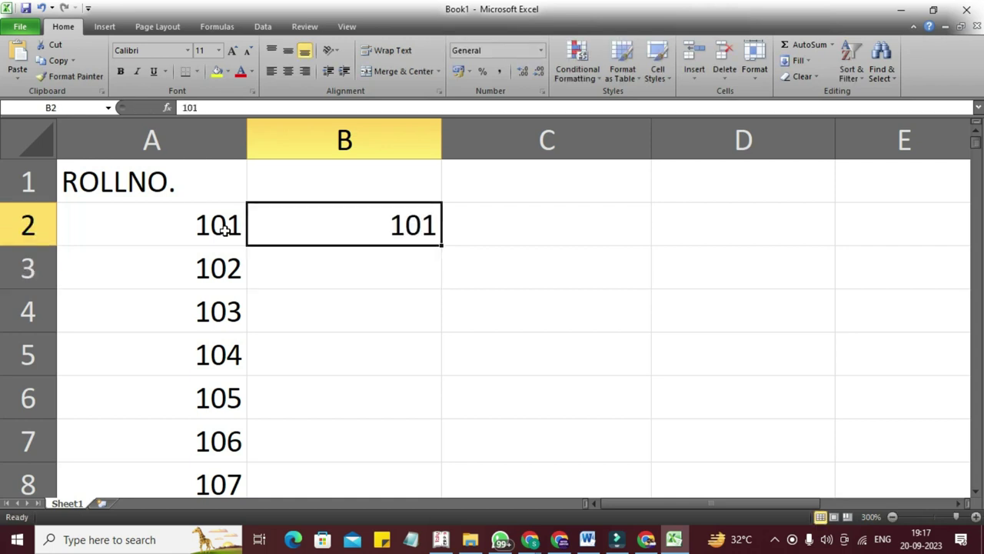
pyautogui.click(798, 60)
pyautogui.click(834, 158)
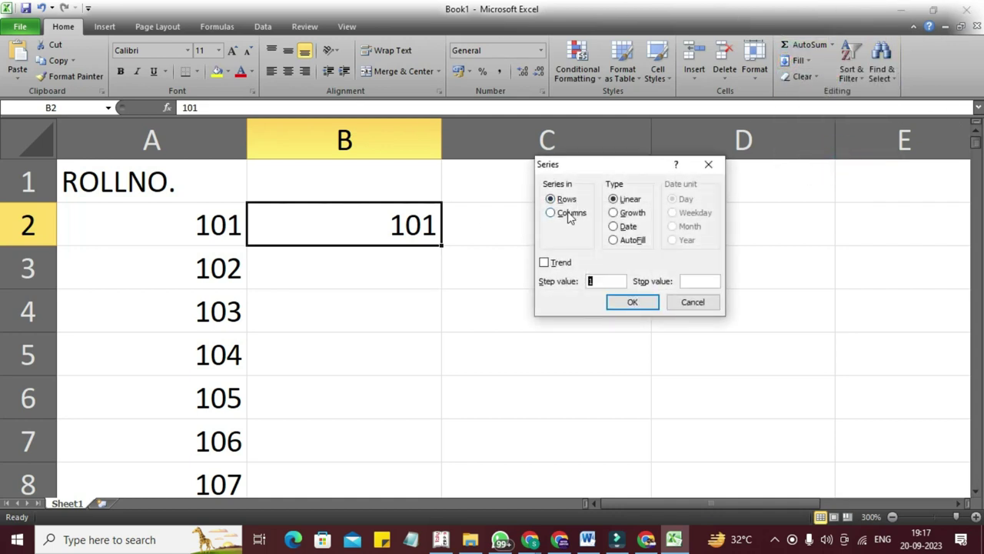
pyautogui.click(567, 212)
pyautogui.click(604, 281)
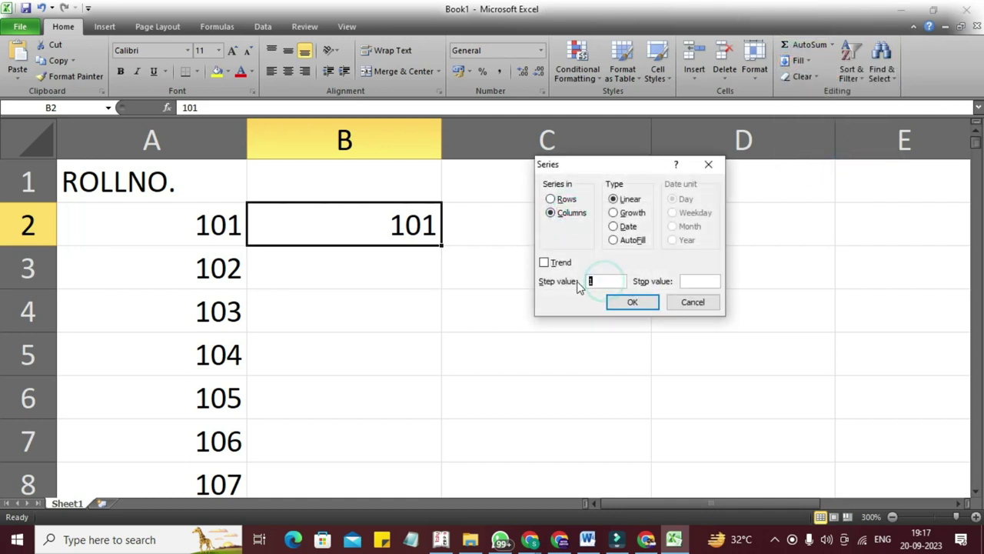
pyautogui.write('2')
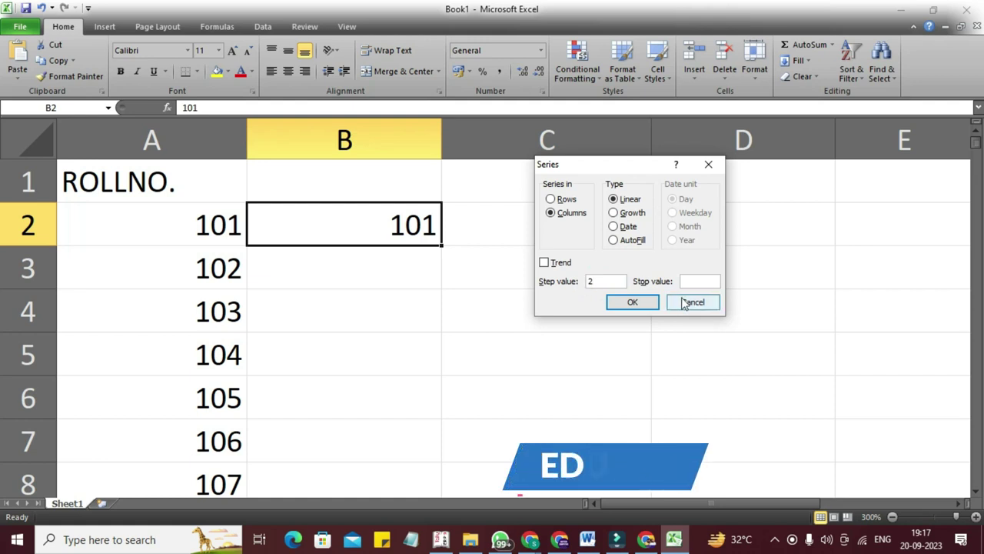
pyautogui.click(687, 278)
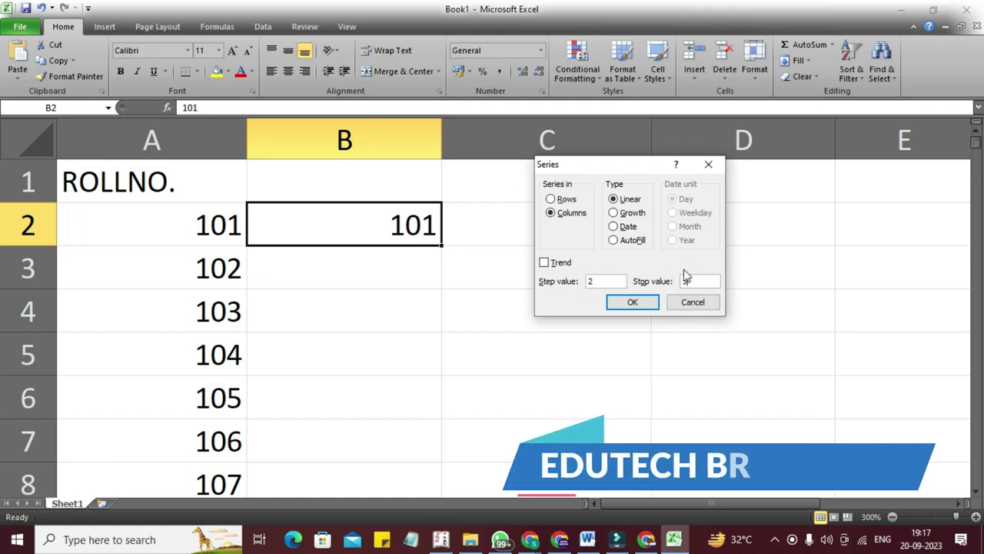
pyautogui.write('500')
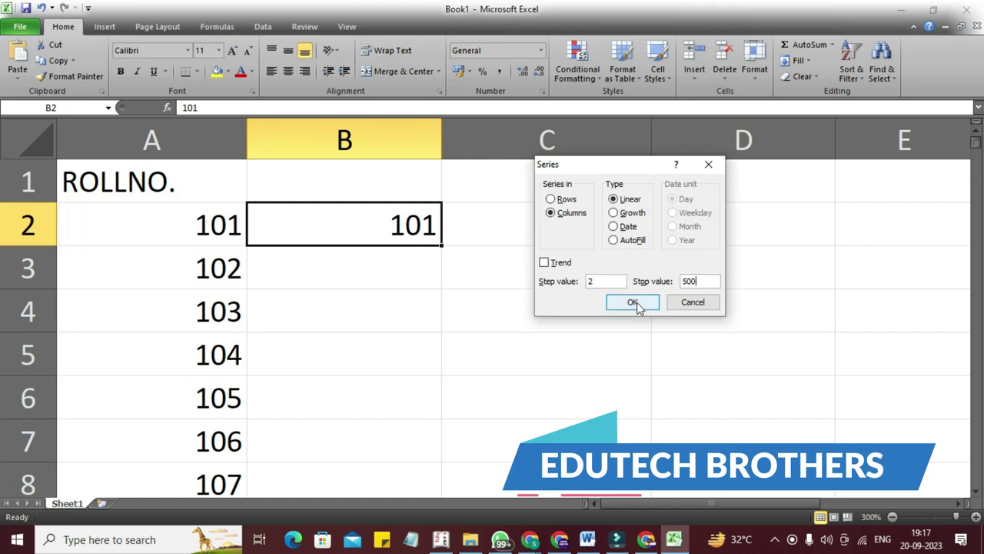
pyautogui.click(635, 302)
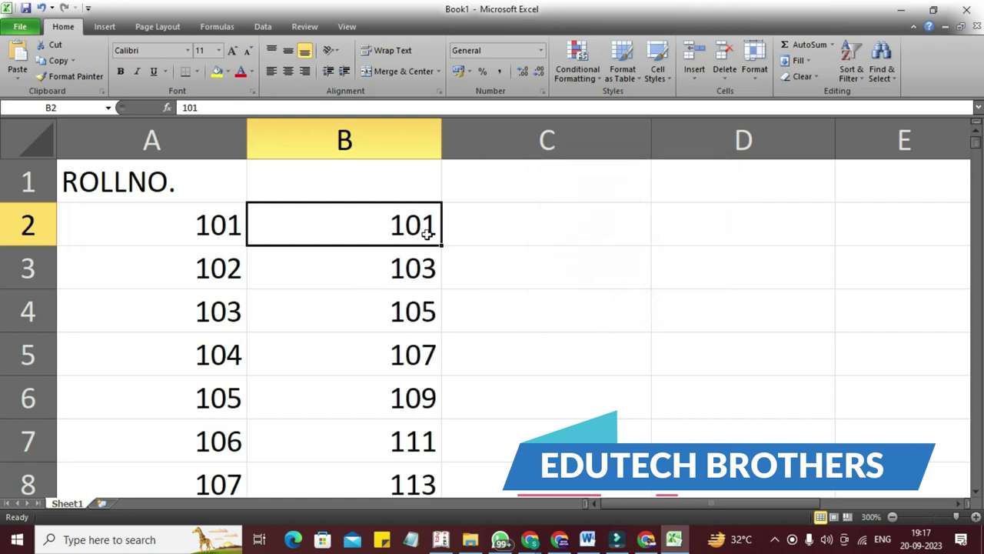
# Check the odd numbers down column B, including the last value 499.
pyautogui.click(426, 268)
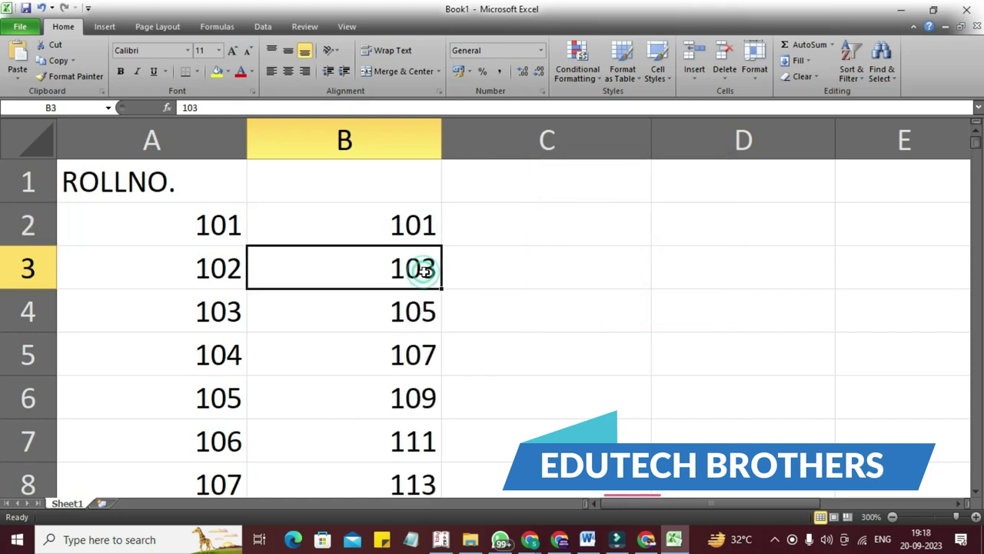
pyautogui.click(377, 324)
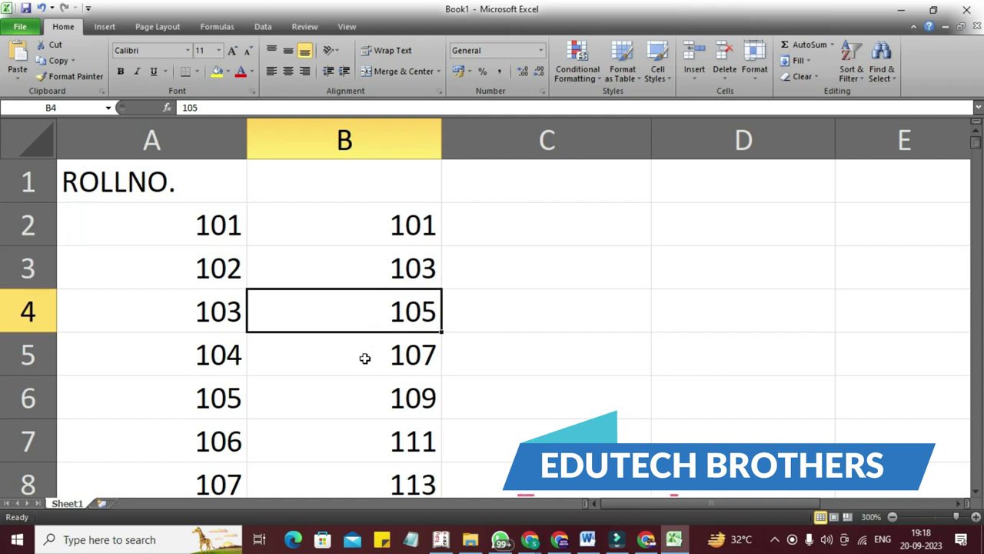
pyautogui.click(365, 357)
pyautogui.click(361, 396)
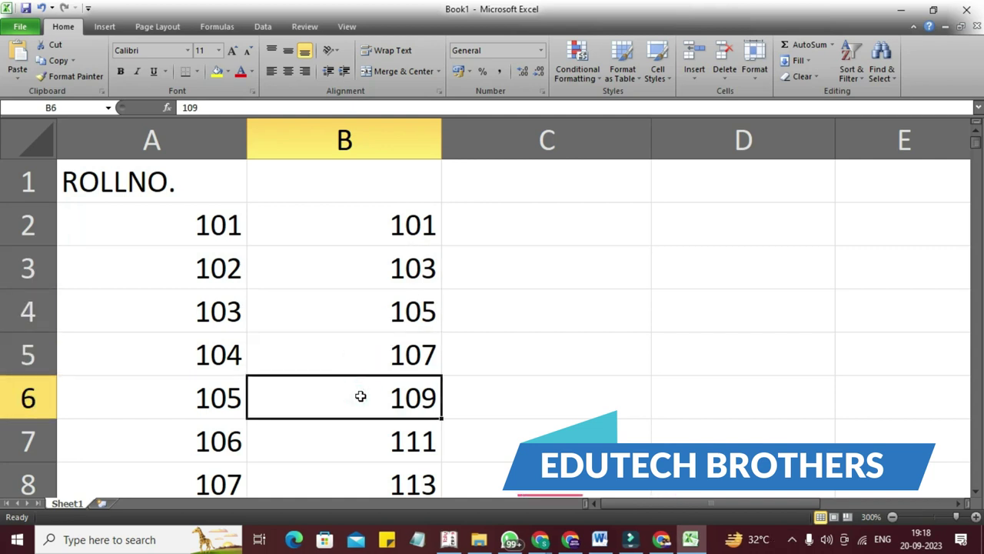
pyautogui.hotkey('ctrl', 'Down')
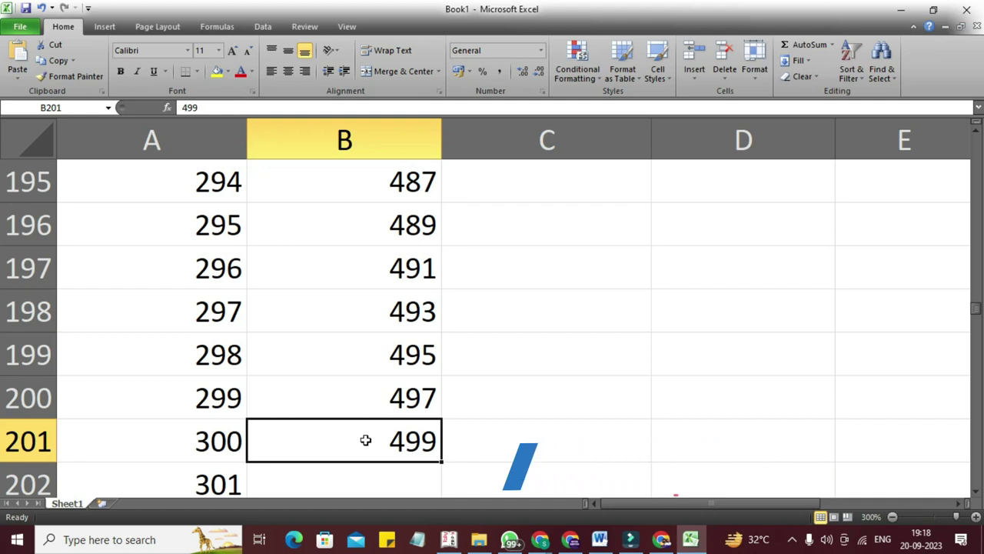
pyautogui.hotkey('ctrl', 'Up')
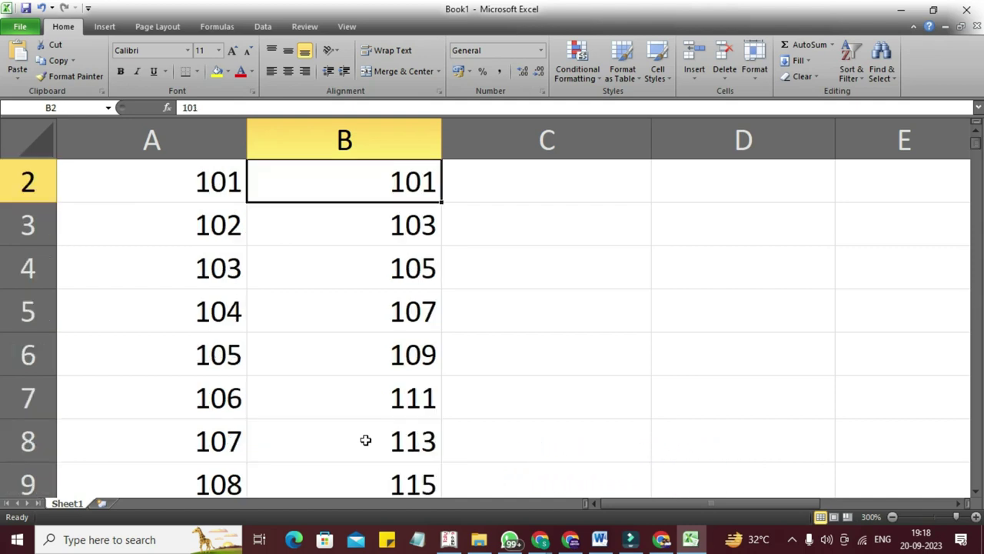
pyautogui.scroll(1, 366, 440)
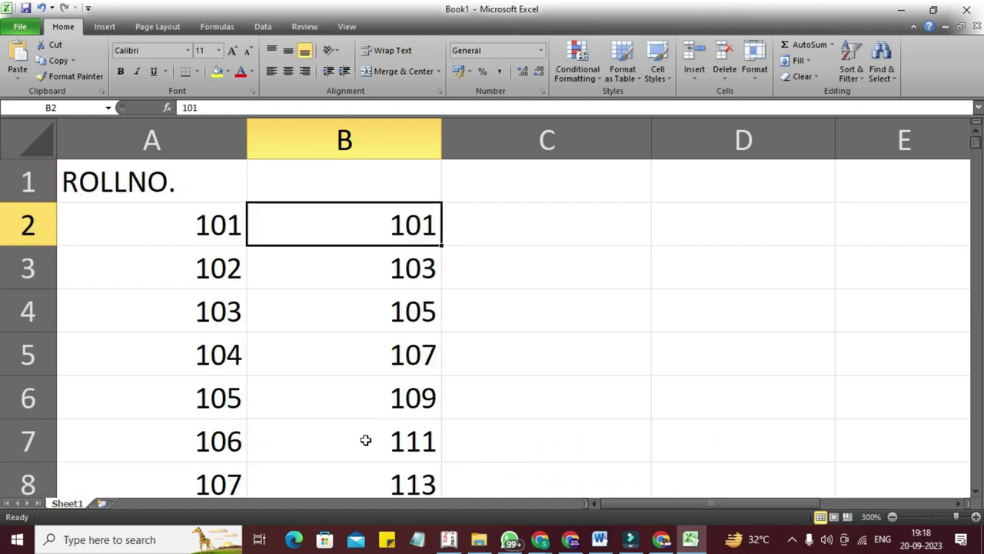
pyautogui.click(546, 235)
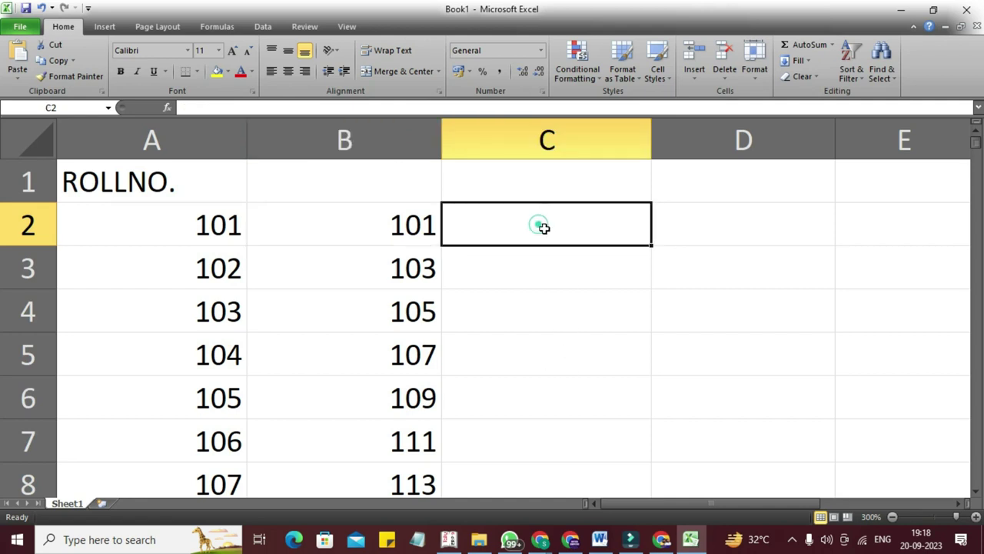
pyautogui.click(808, 48)
pyautogui.press('Escape')
pyautogui.click(800, 60)
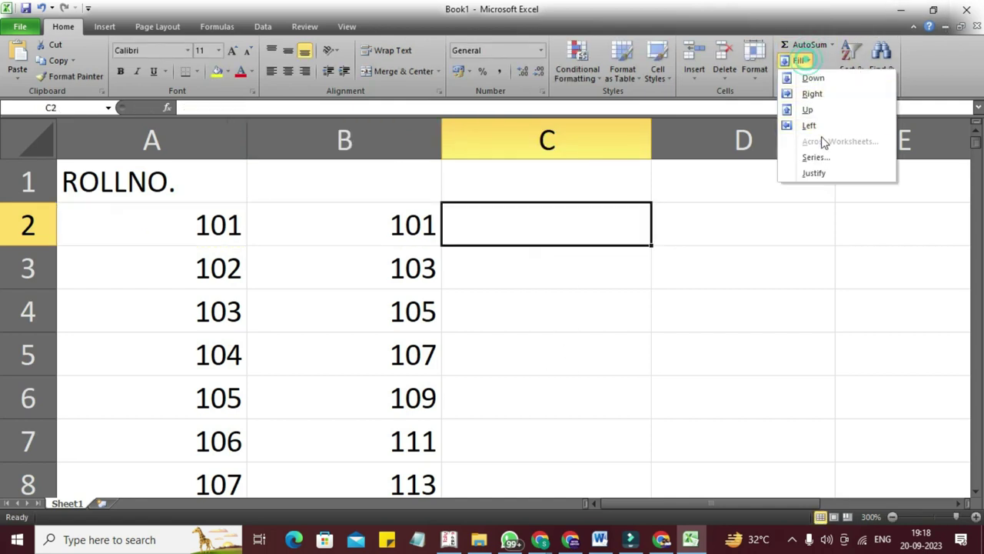
pyautogui.click(813, 157)
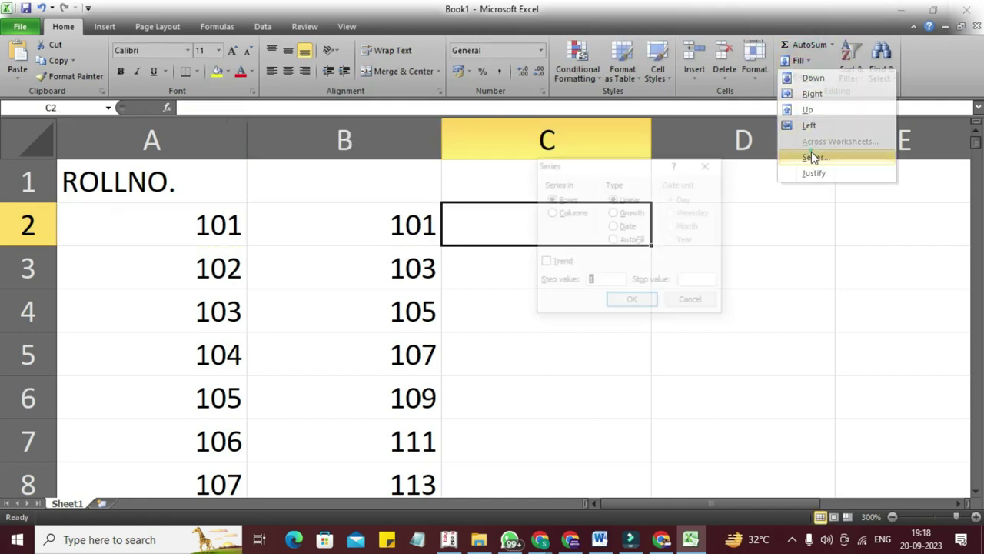
pyautogui.click(630, 213)
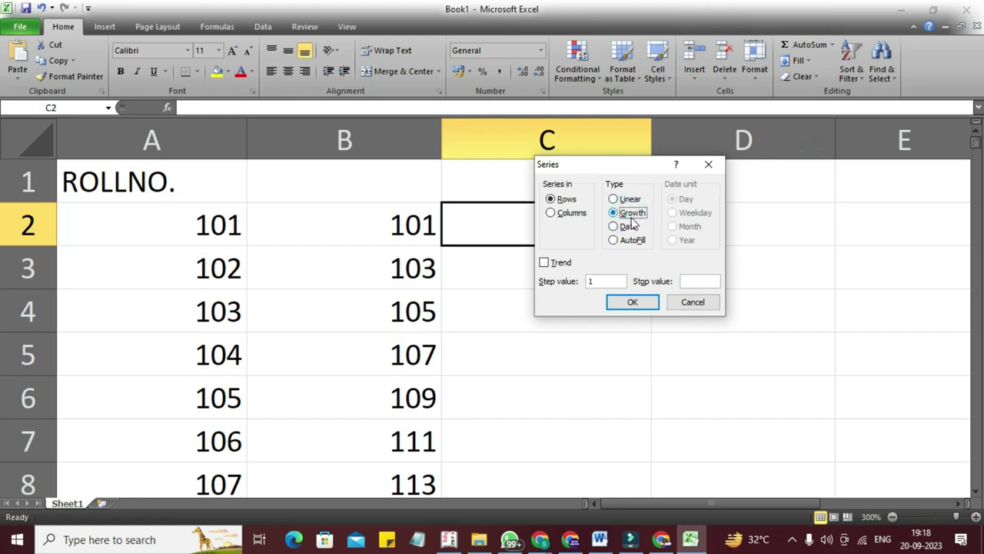
pyautogui.moveTo(613, 165); pyautogui.dragTo(620, 174)
pyautogui.click(577, 223)
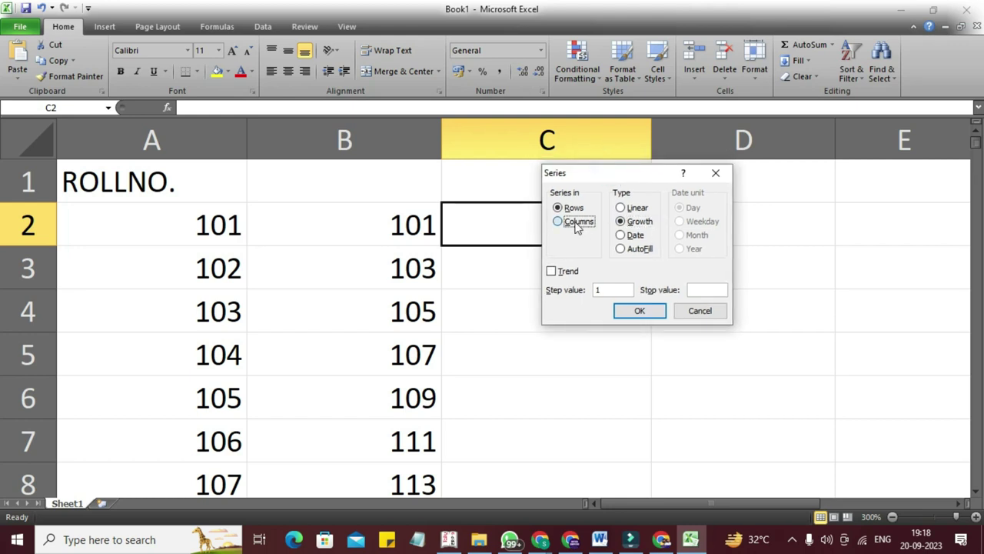
pyautogui.click(577, 223)
pyautogui.click(612, 291)
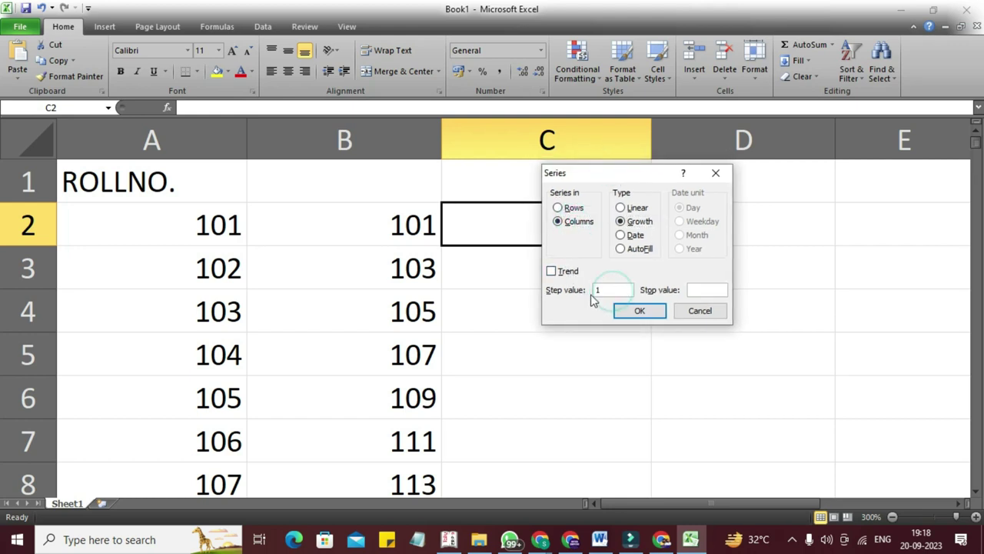
pyautogui.doubleClick(598, 291)
pyautogui.click(726, 315)
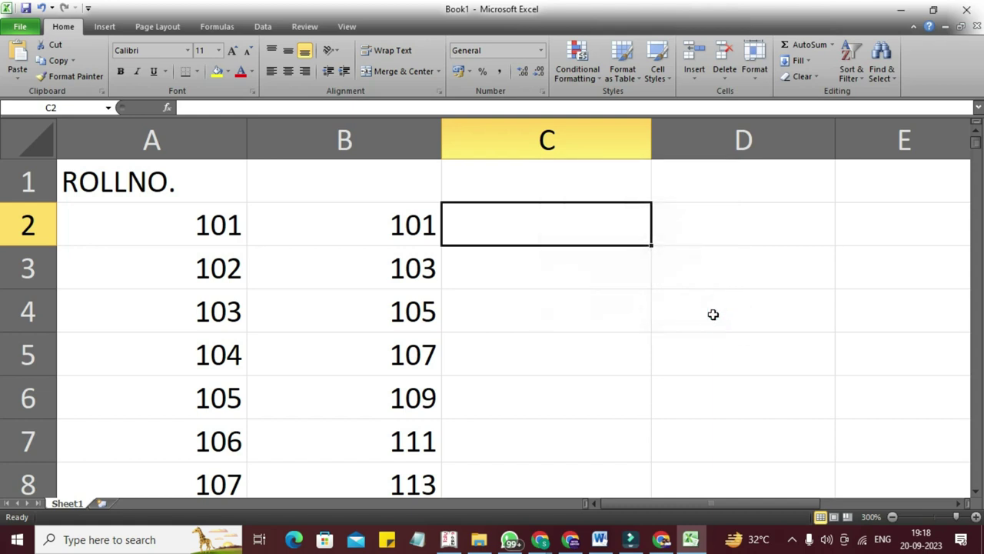
# Enter 2 in C2 and fill a Growth column series with step 5, stop 500000.
pyautogui.write('2')
pyautogui.press('Return')
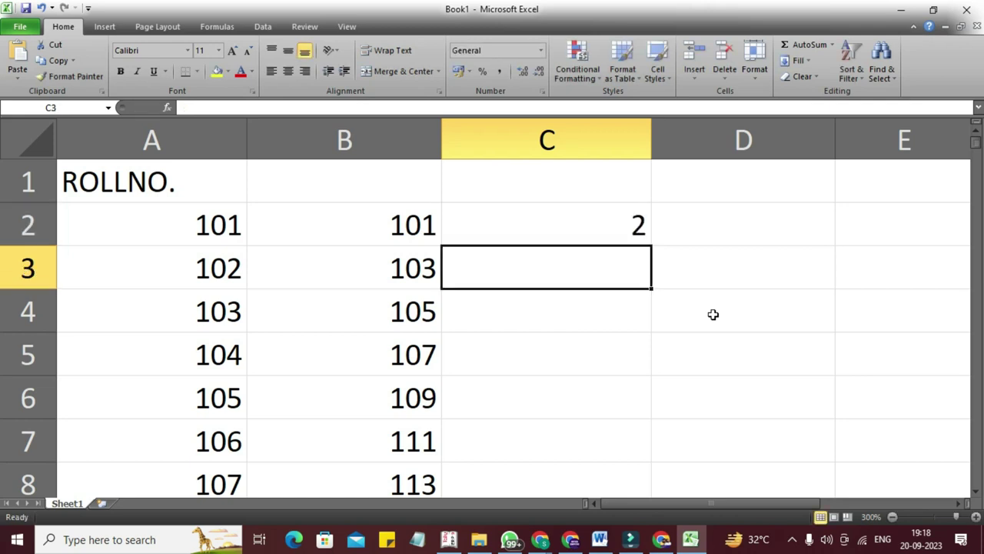
pyautogui.press('Up')
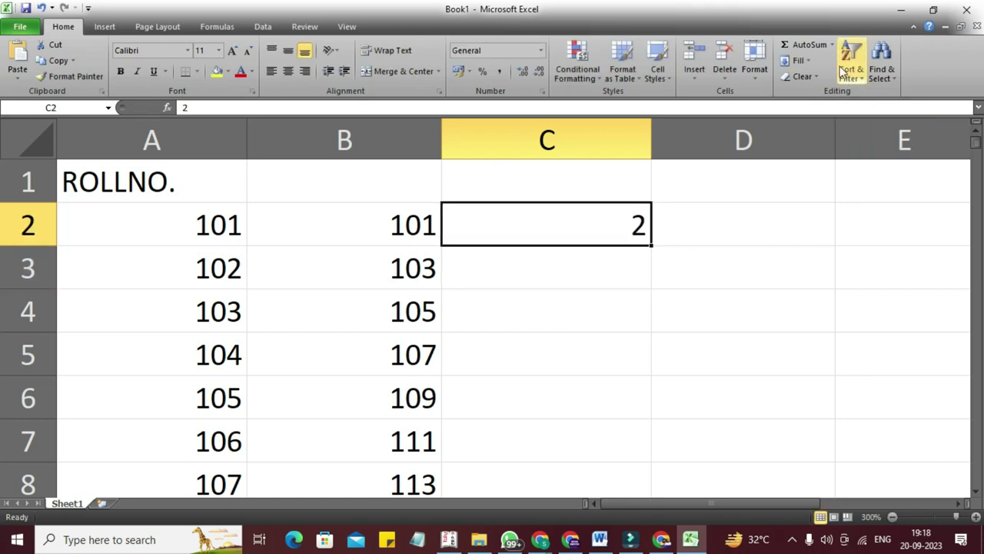
pyautogui.click(798, 60)
pyautogui.click(815, 157)
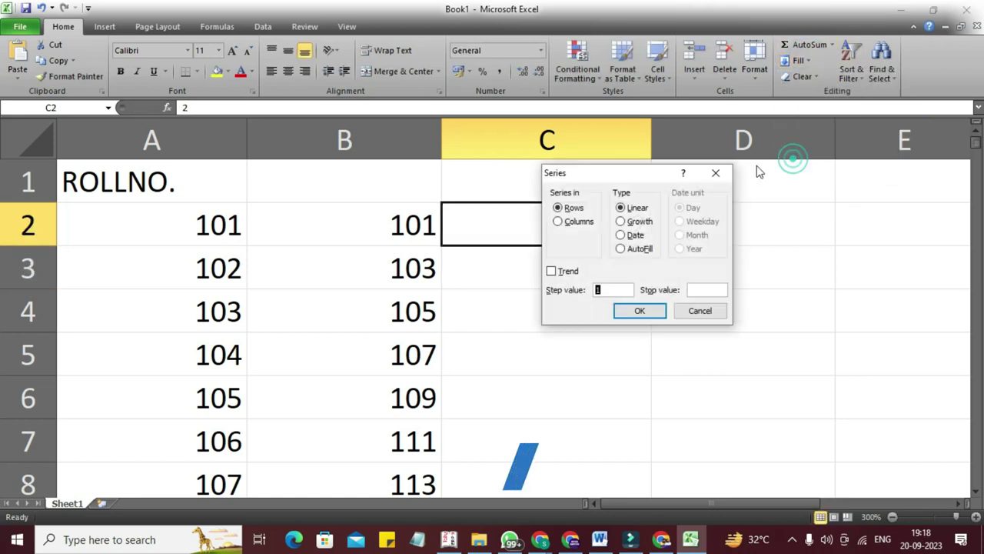
pyautogui.click(621, 220)
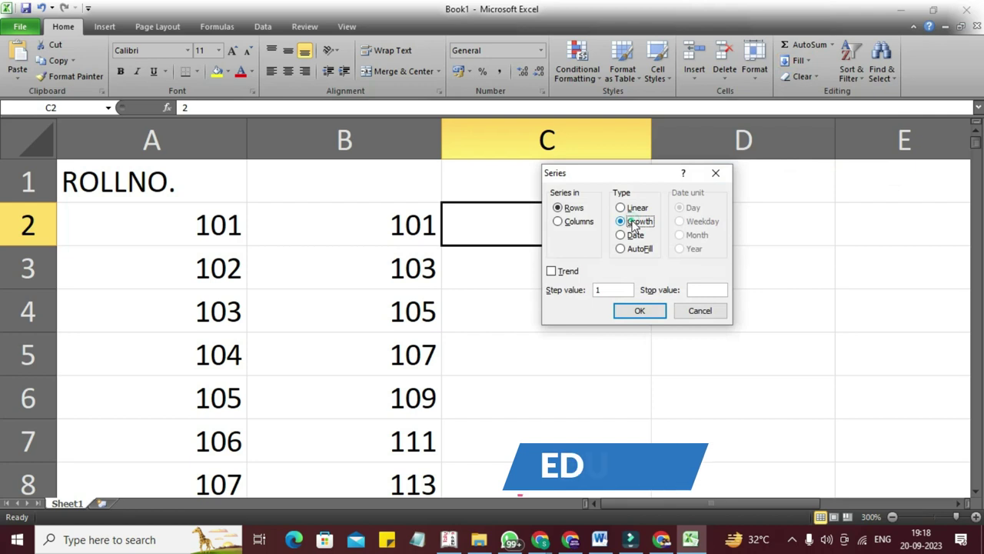
pyautogui.click(557, 221)
pyautogui.moveTo(606, 176)
pyautogui.mouseDown()
pyautogui.moveTo(808, 132)
pyautogui.moveTo(786, 138)
pyautogui.moveTo(744, 92)
pyautogui.mouseUp()
pyautogui.doubleClick(725, 210)
pyautogui.write('5')
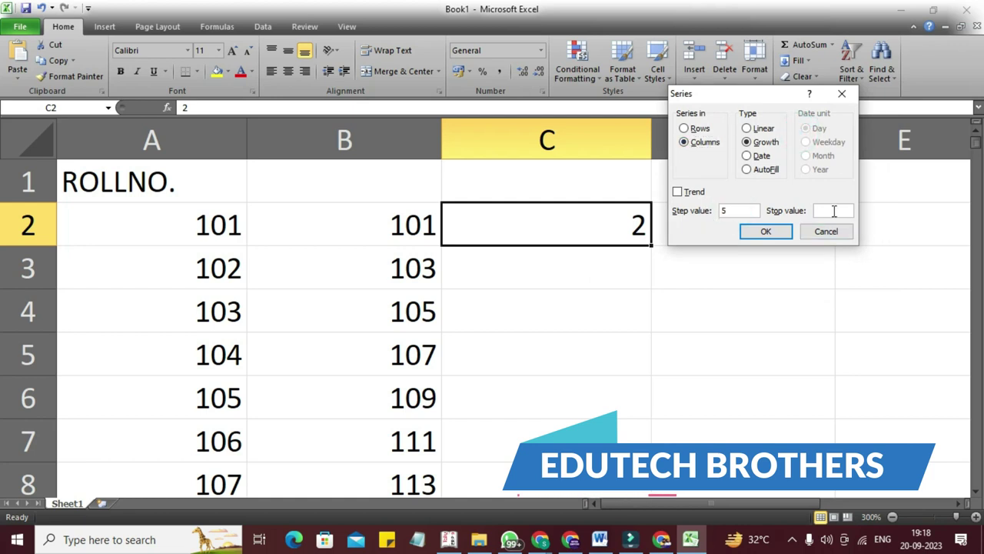
pyautogui.click(833, 211)
pyautogui.write('500000')
pyautogui.click(775, 231)
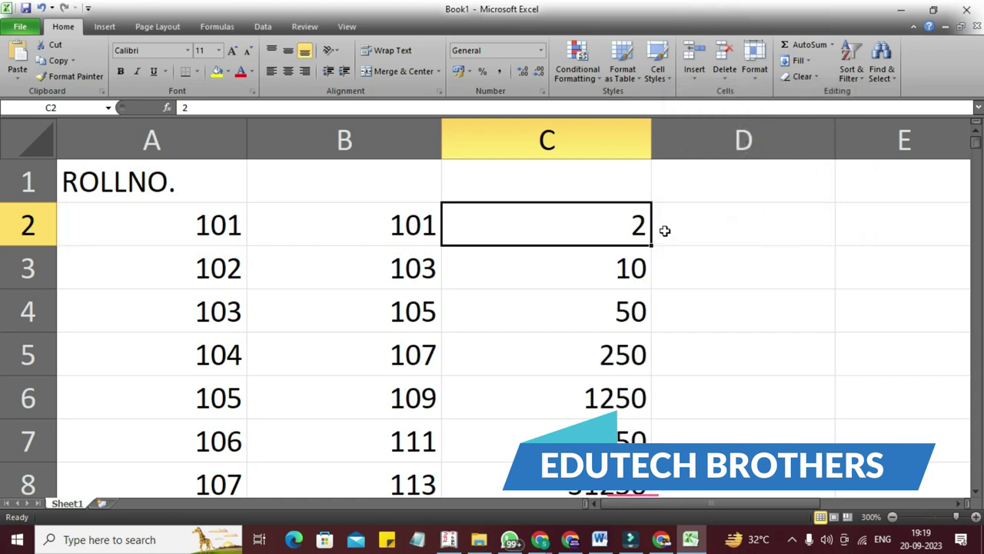
pyautogui.click(601, 266)
pyautogui.click(562, 315)
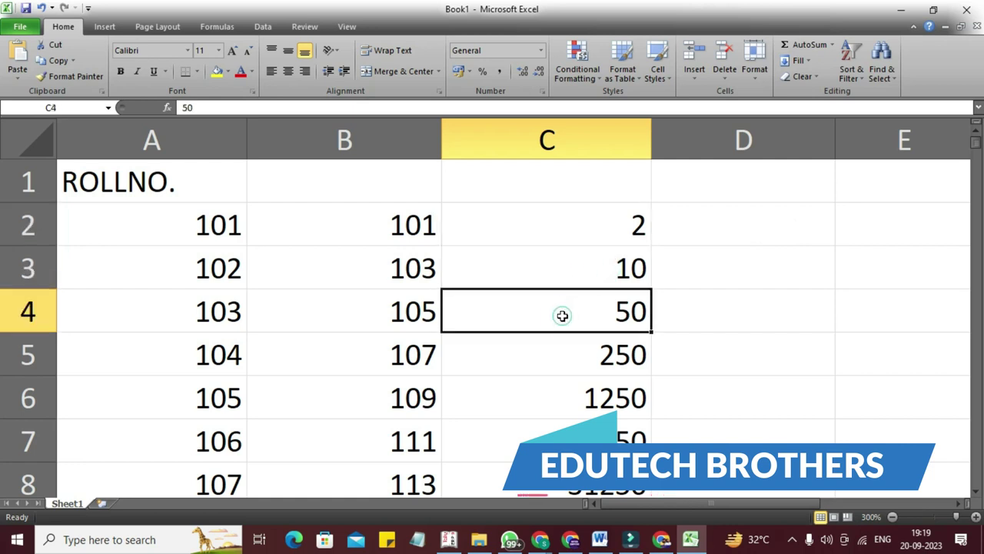
pyautogui.click(560, 356)
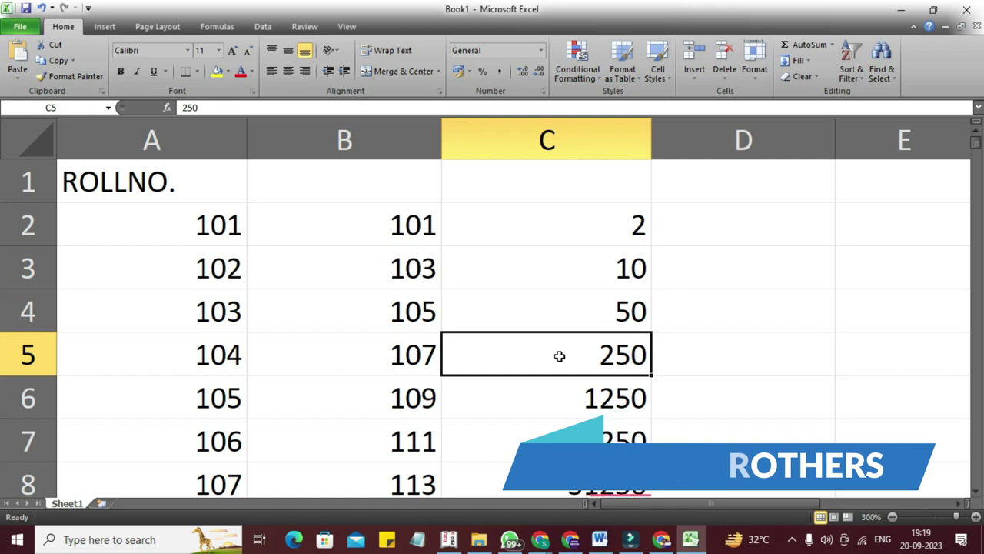
pyautogui.press('Down')
pyautogui.press('Down')
pyautogui.press('Down')
pyautogui.press('Down')
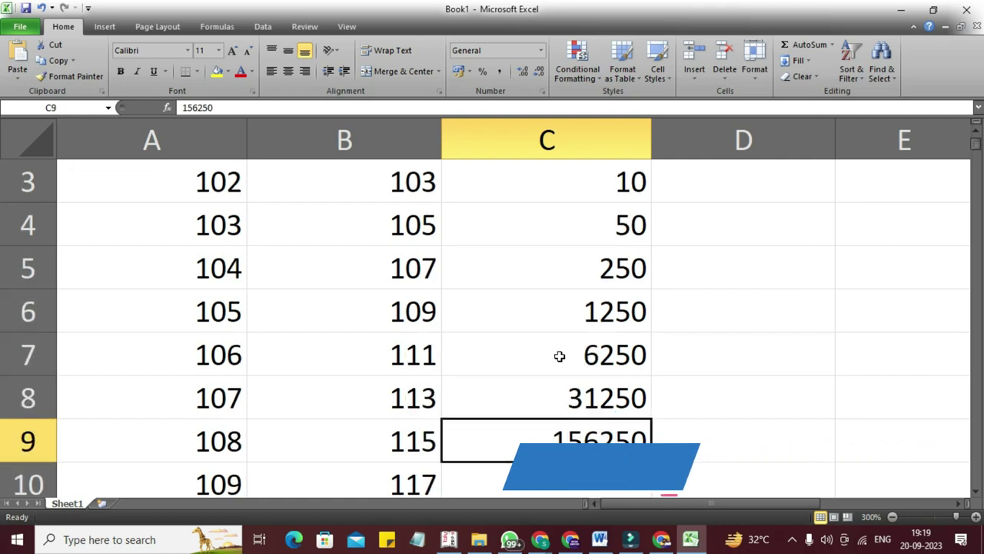
pyautogui.press('Down')
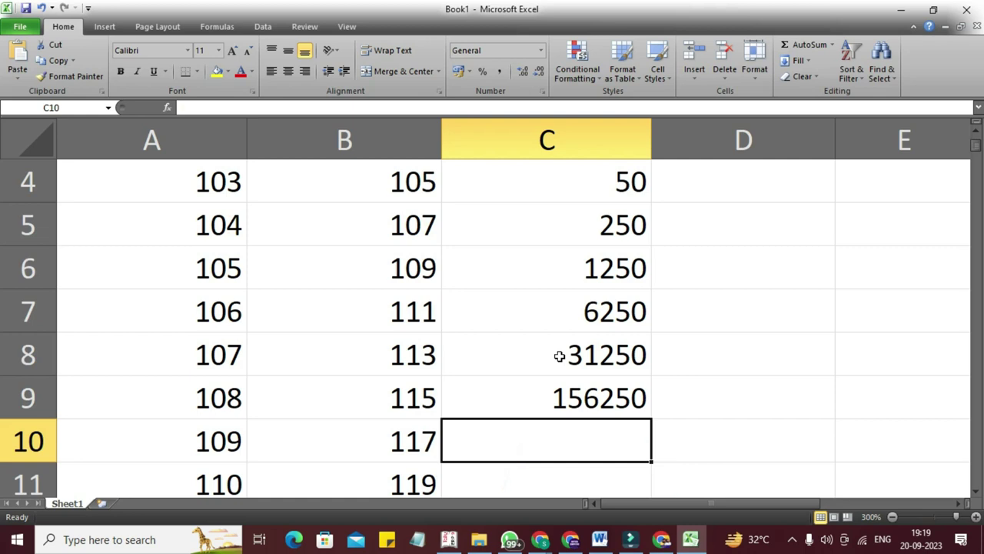
pyautogui.press('Up')
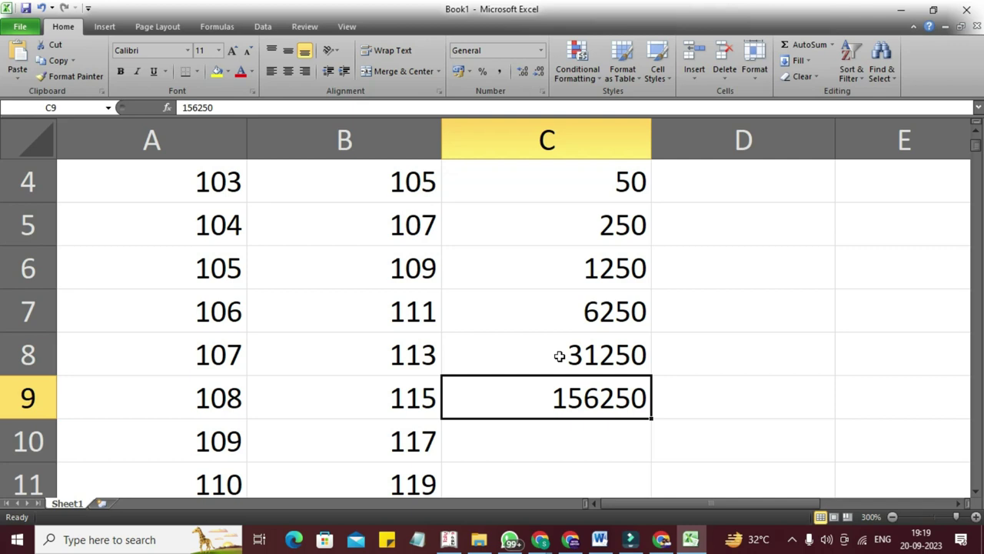
pyautogui.press('Up')
pyautogui.press('Up')
pyautogui.press('Up')
pyautogui.press('Up')
pyautogui.press('Up')
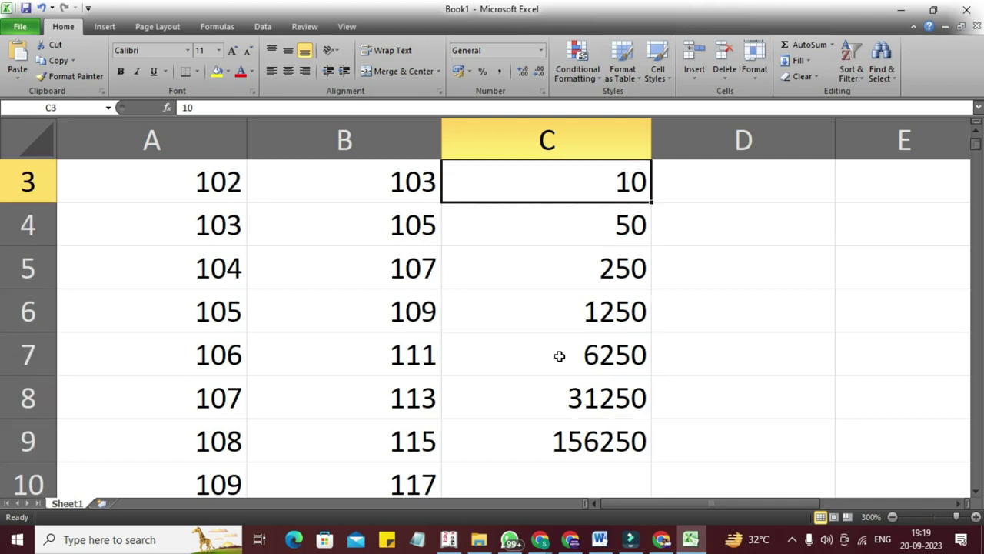
pyautogui.press('Up')
pyautogui.press('Up')
pyautogui.press('Left')
pyautogui.press('Left')
pyautogui.press('Down')
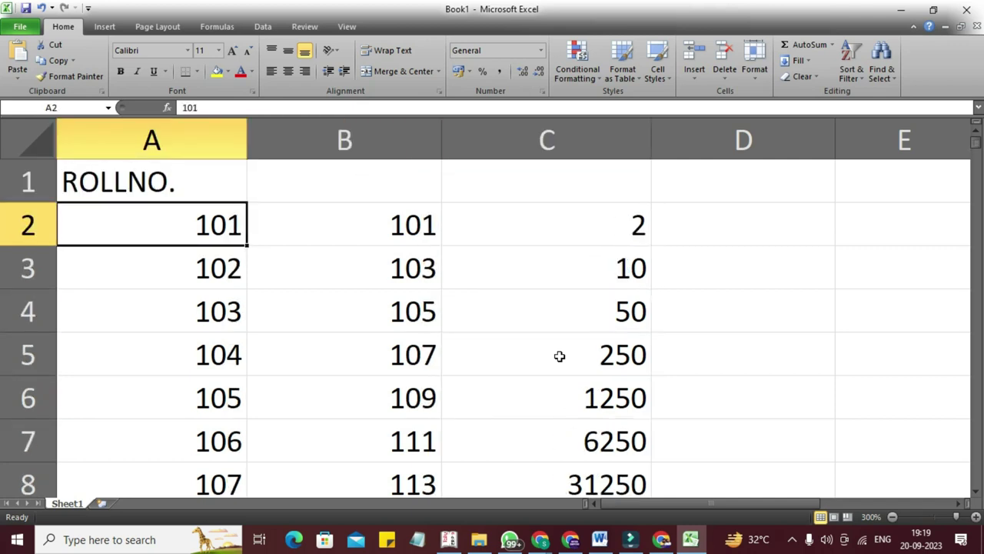
pyautogui.press('Right')
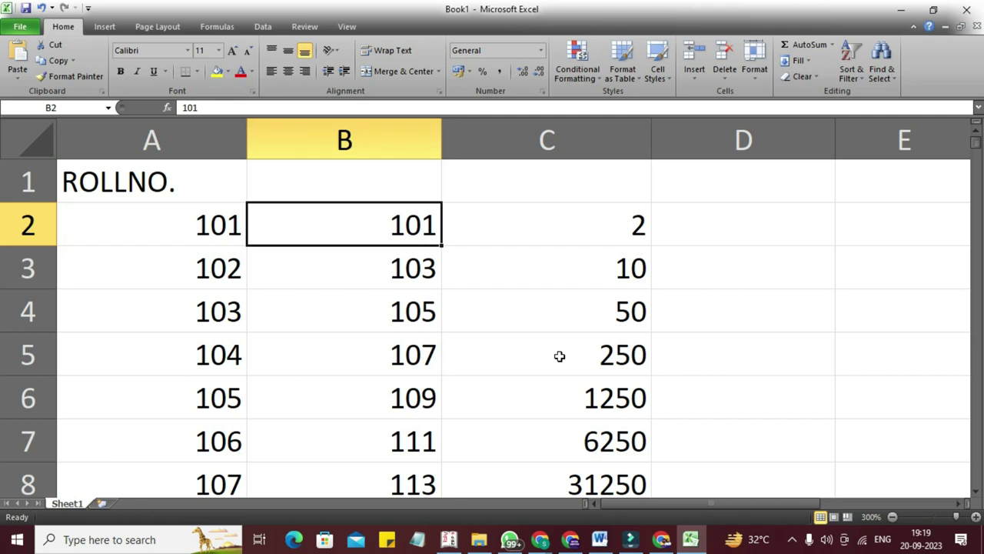
pyautogui.press('Right')
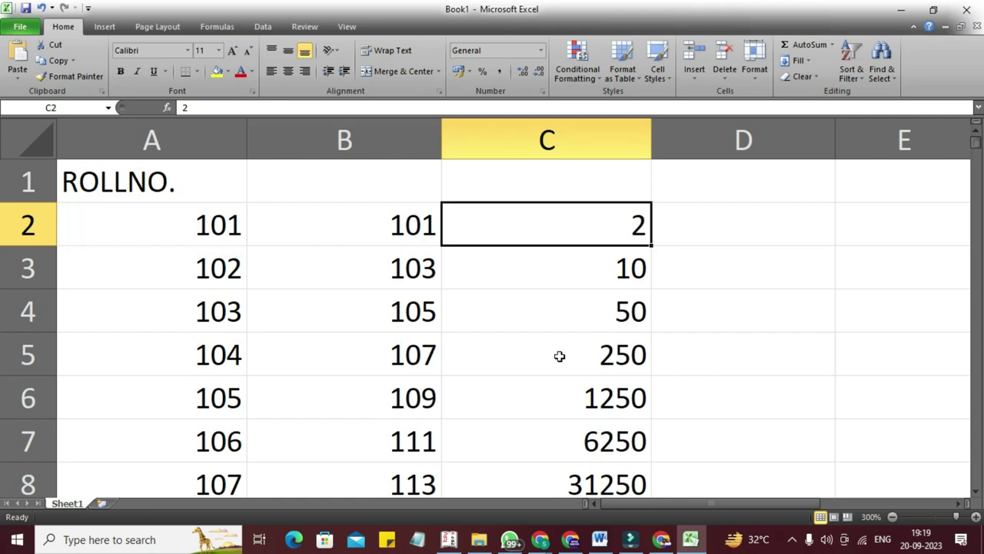
pyautogui.press('Right')
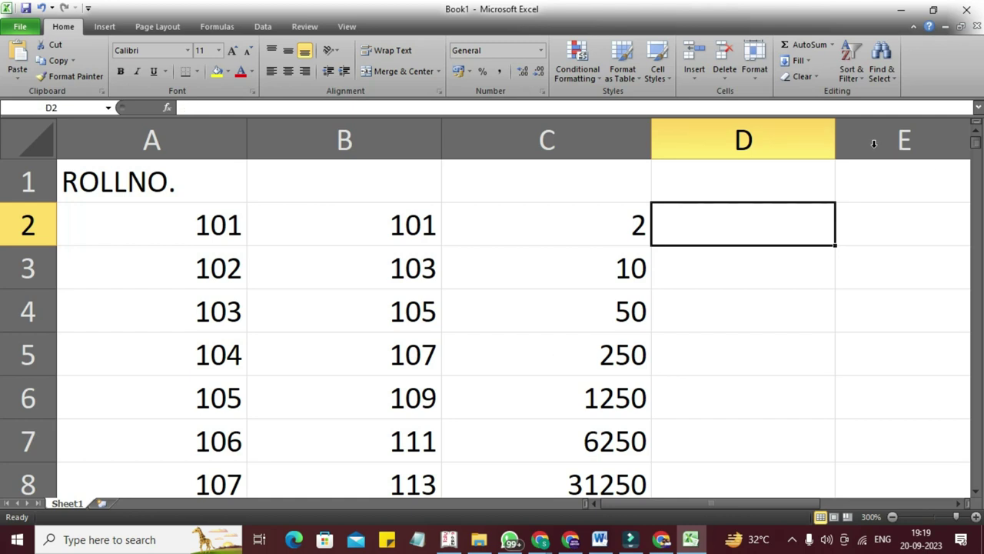
# Widen column D and enter the date 1/1/23 in D2, leaving D2 selected.
pyautogui.moveTo(837, 137); pyautogui.dragTo(861, 137)
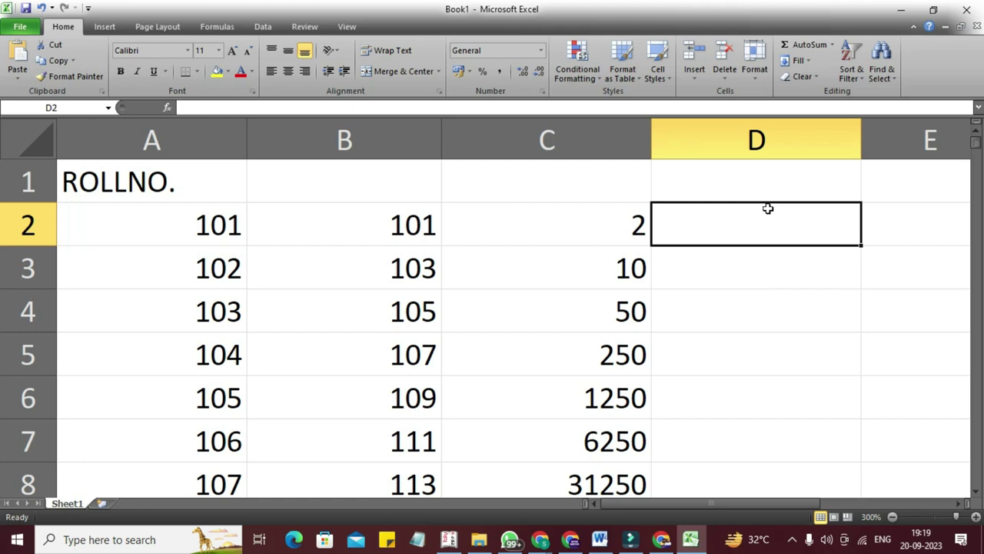
pyautogui.write('1/1/23')
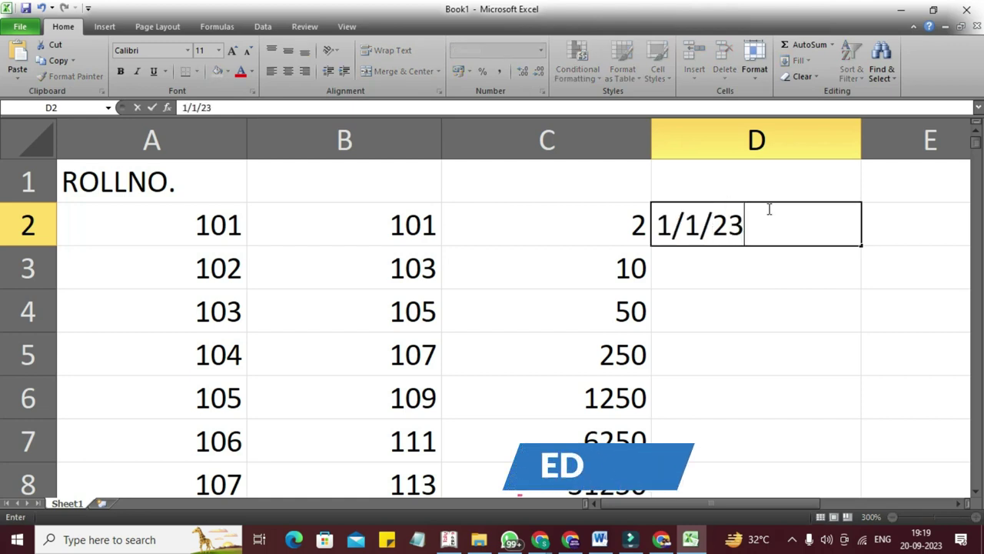
pyautogui.press('Return')
pyautogui.click(768, 208)
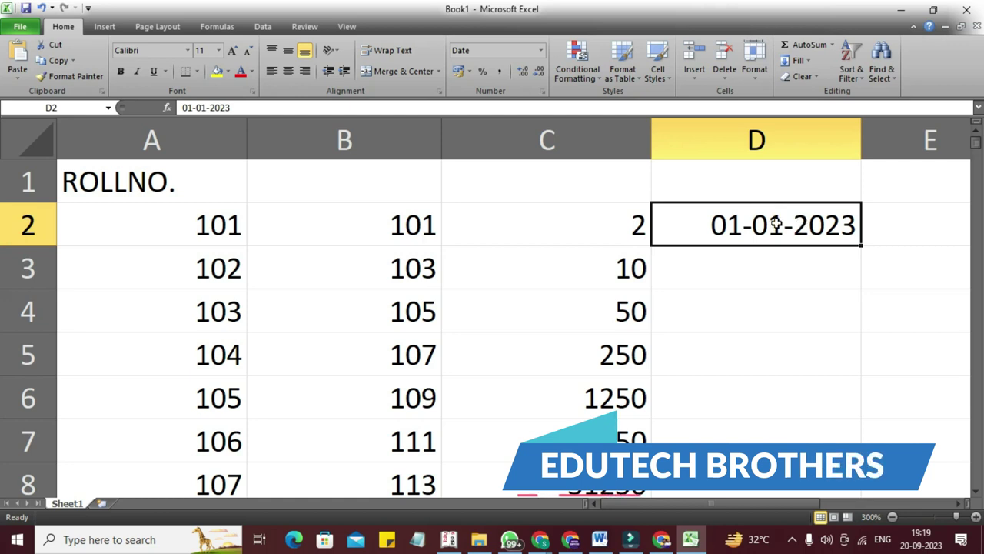
pyautogui.press('Return')
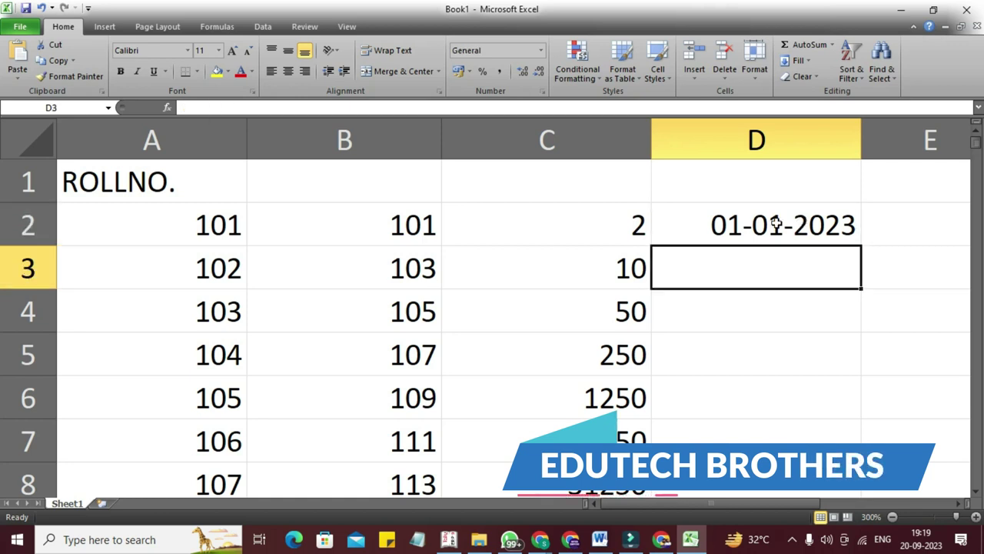
pyautogui.click(777, 223)
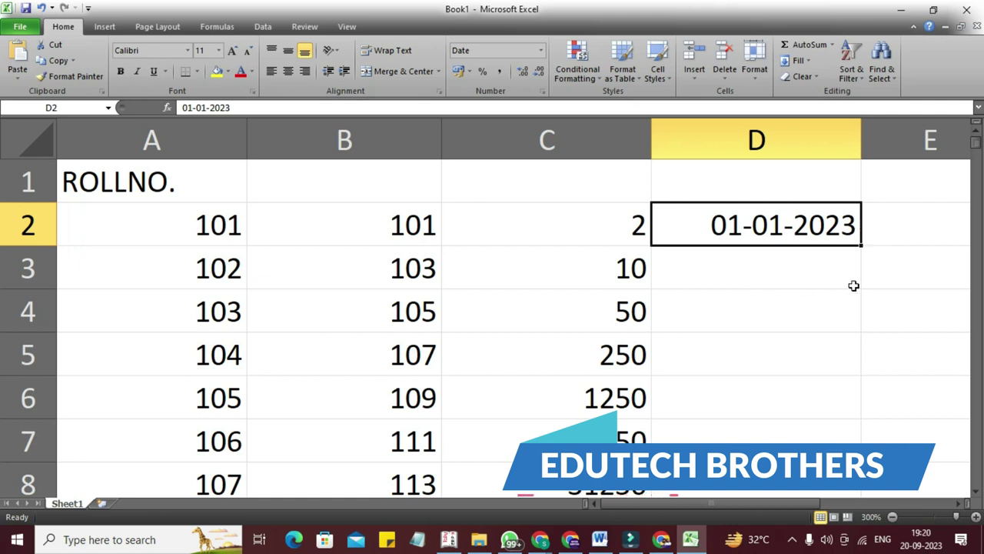
pyautogui.click(804, 253)
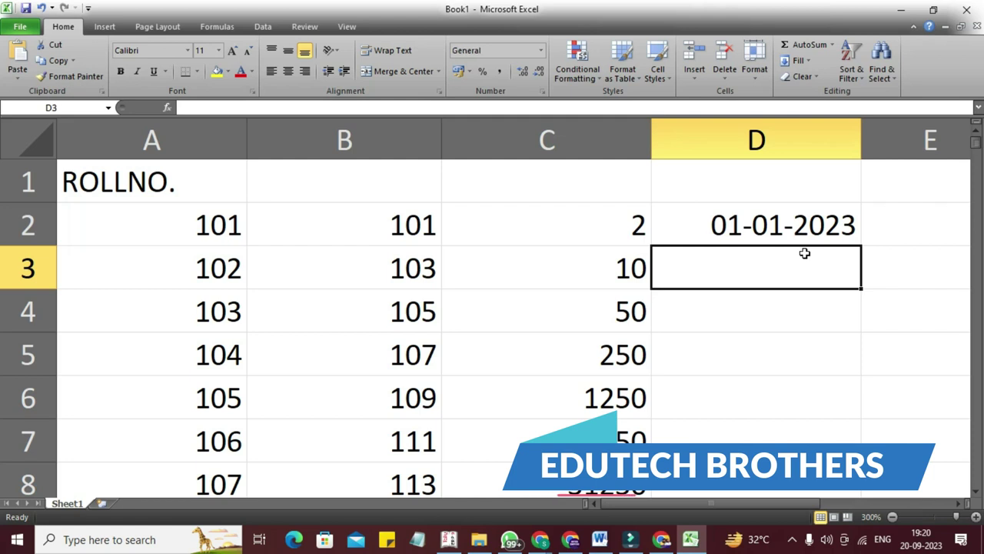
pyautogui.press('Up')
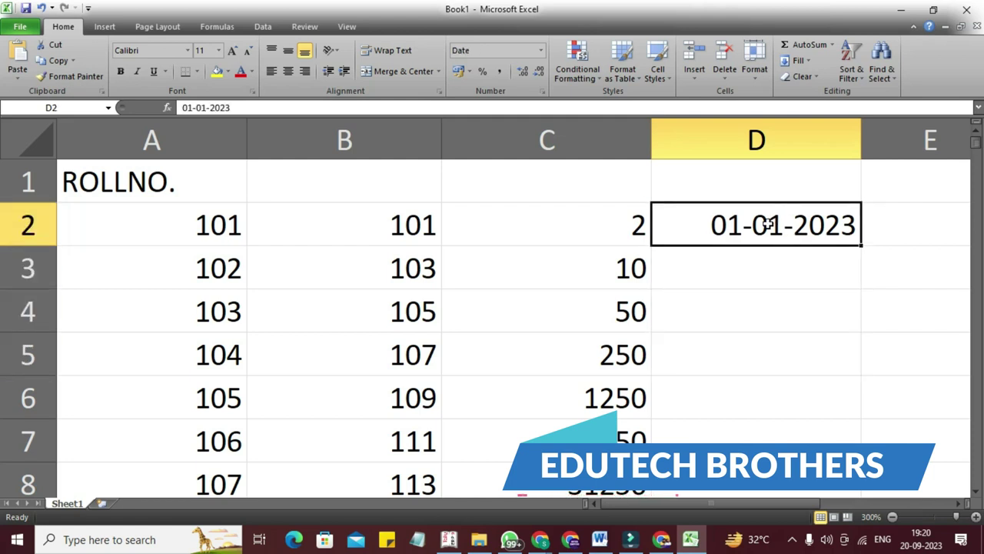
# Fill column D with daily dates from 01-01-2023, step 1, stopping at 31-3-23.
pyautogui.click(808, 62)
pyautogui.click(819, 156)
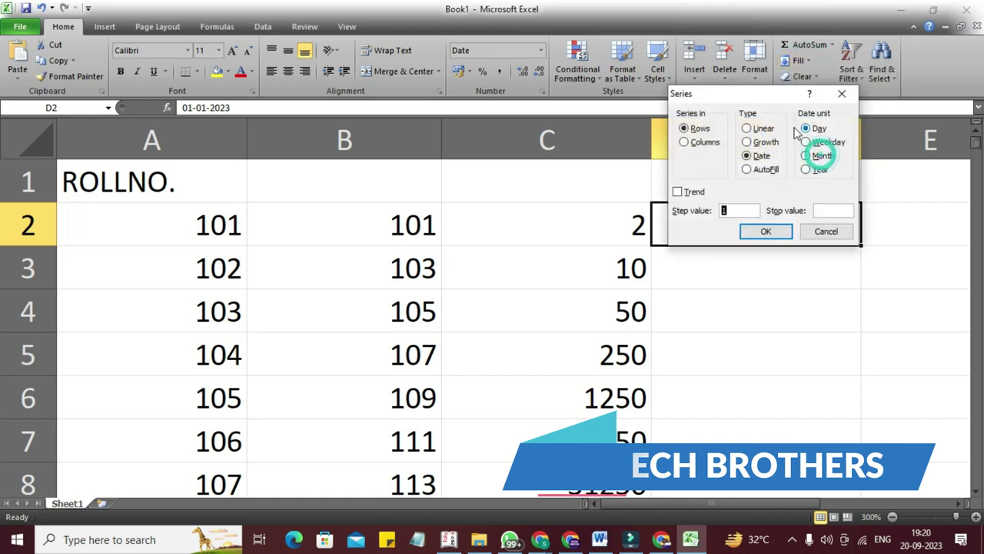
pyautogui.moveTo(754, 100)
pyautogui.mouseDown()
pyautogui.moveTo(518, 103)
pyautogui.moveTo(485, 136)
pyautogui.mouseUp()
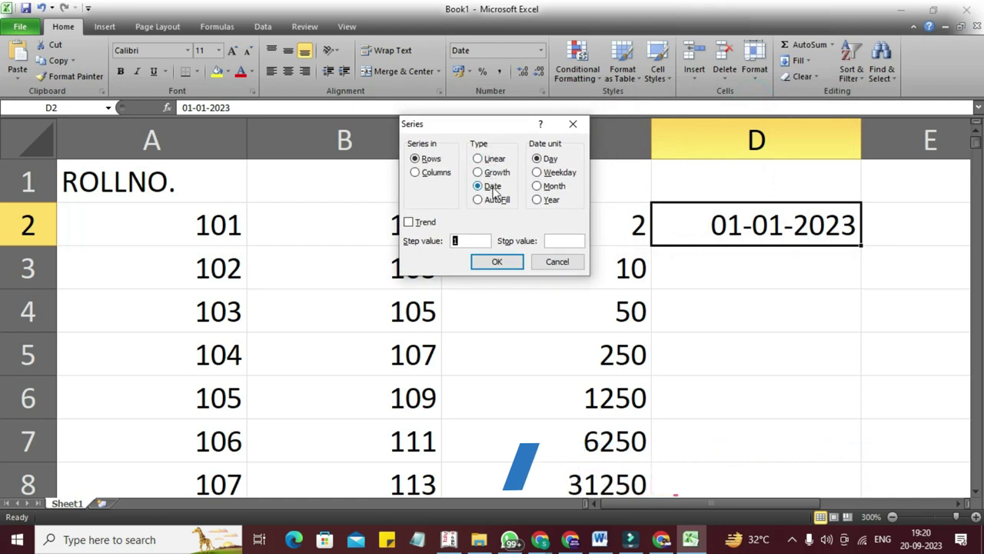
pyautogui.click(494, 190)
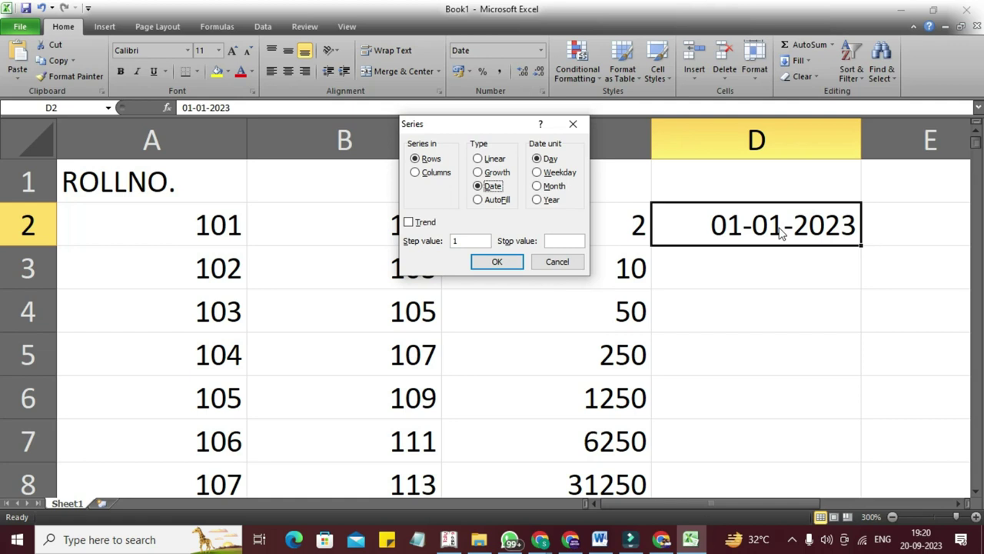
pyautogui.click(435, 174)
pyautogui.click(467, 240)
pyautogui.click(466, 240)
pyautogui.click(550, 241)
pyautogui.write('31-3-23')
pyautogui.click(546, 159)
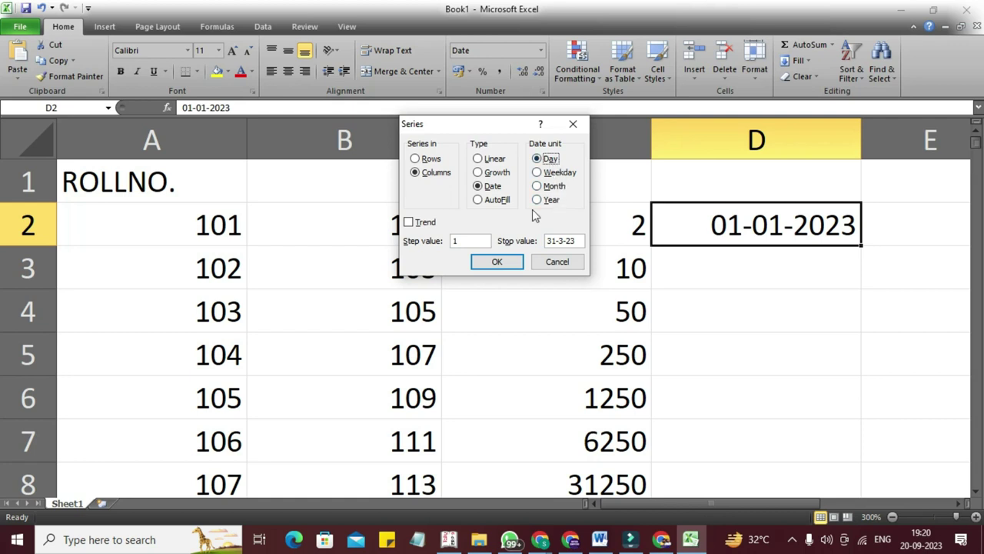
pyautogui.click(496, 262)
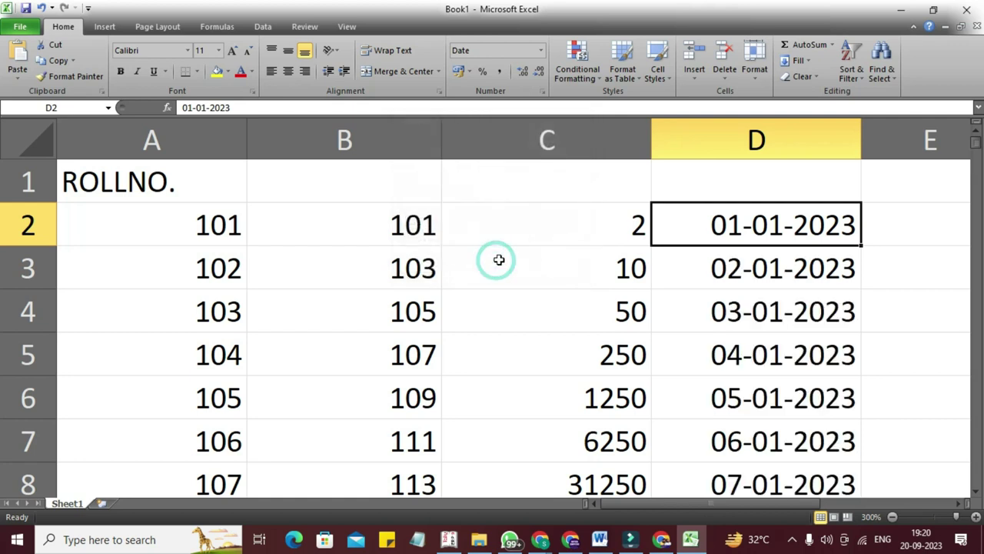
# Inspect the daily dates from first to last, then undo the fill.
pyautogui.press('Down')
pyautogui.press('Down')
pyautogui.press('Down')
pyautogui.press('Down')
pyautogui.press('Down')
pyautogui.press('Down')
pyautogui.press('Down')
pyautogui.press('Down')
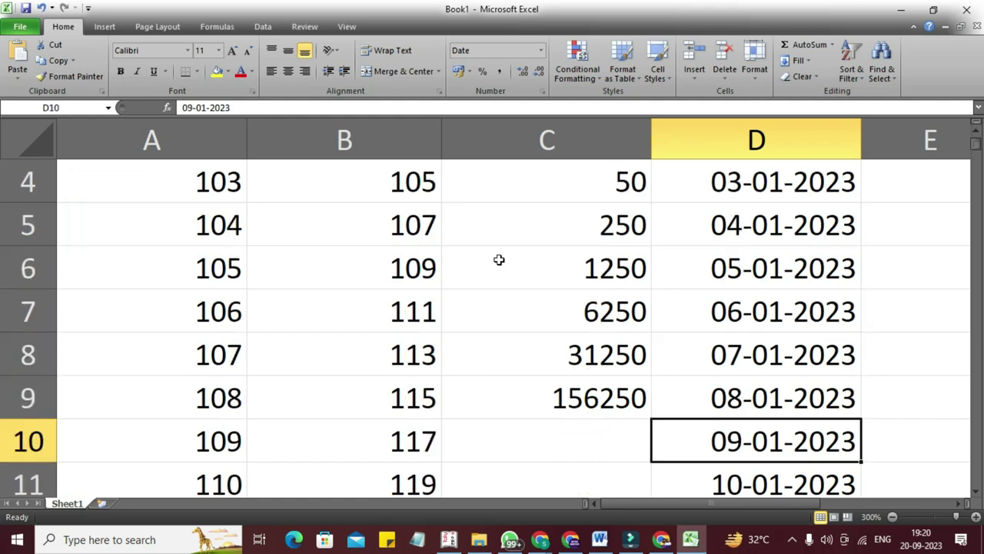
pyautogui.hotkey('ctrl', 'Down')
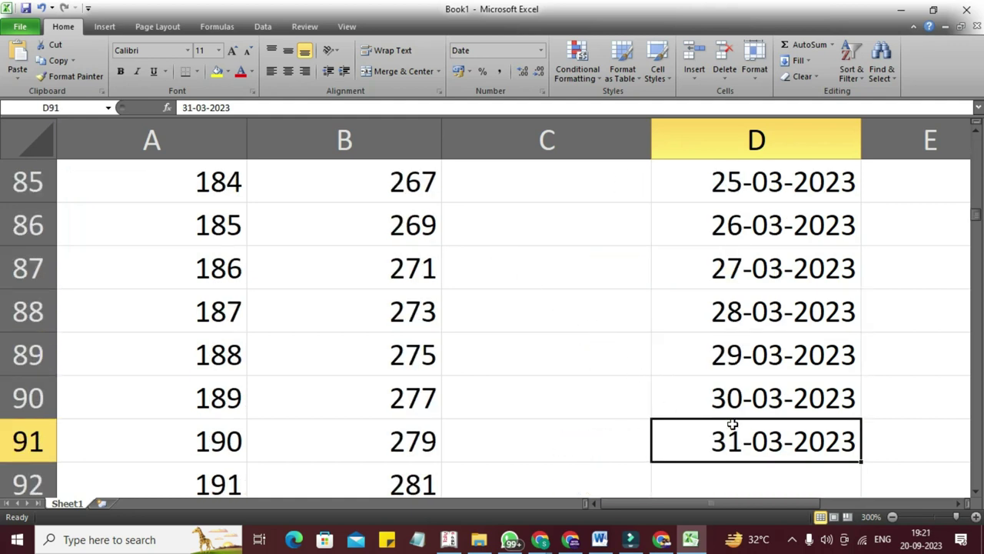
pyautogui.hotkey('ctrl', 'Up')
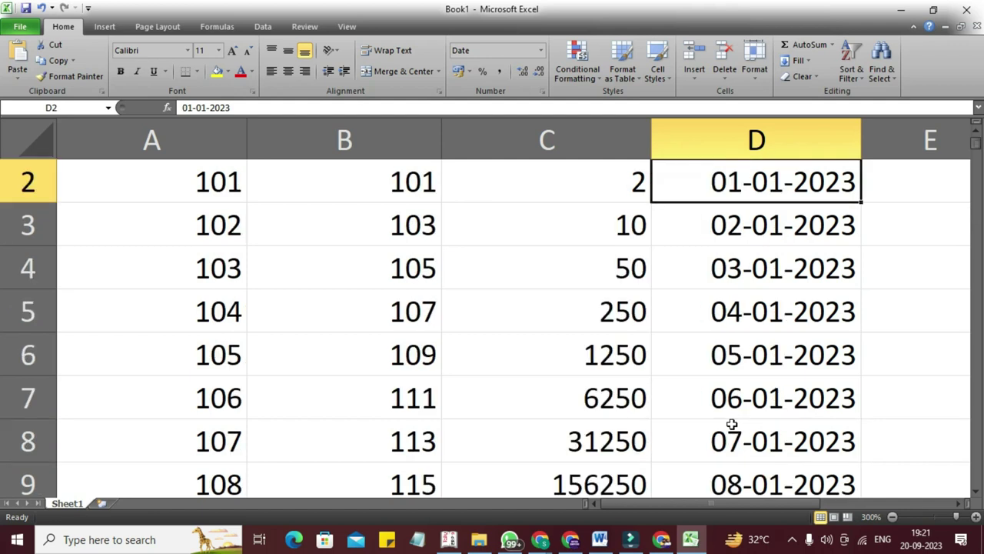
pyautogui.press('Right')
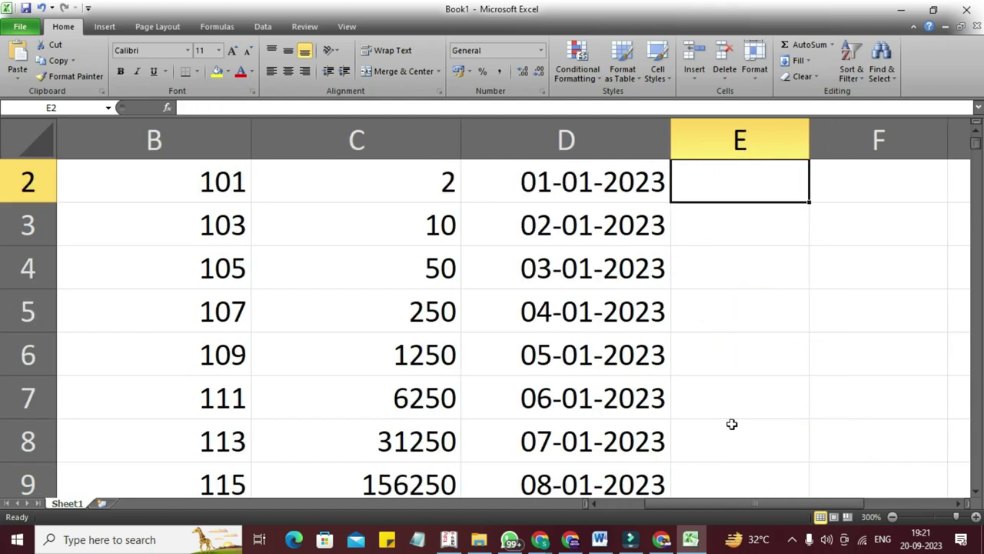
pyautogui.hotkey('ctrl', 'z')
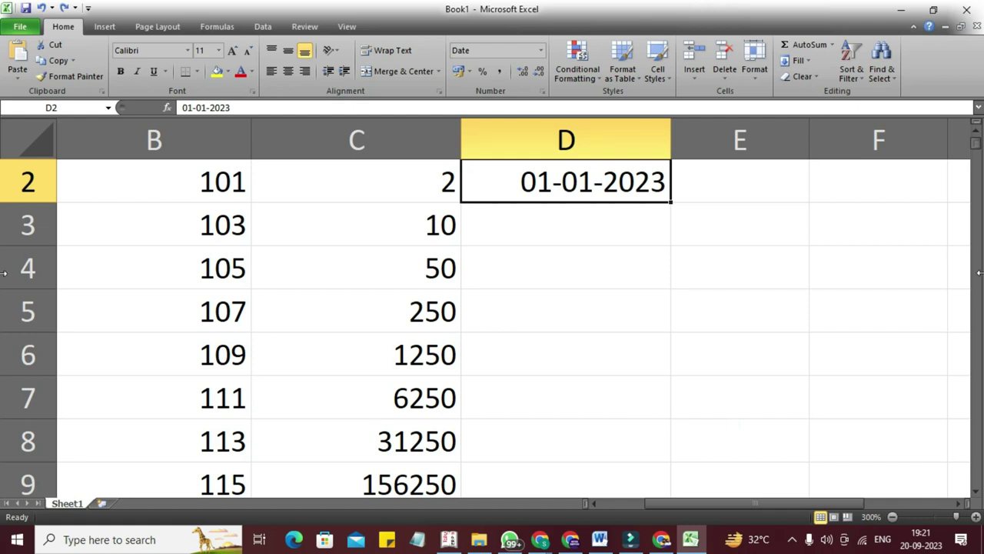
# Fill column D with a Weekday date series stopping at 31-1-23.
pyautogui.click(802, 62)
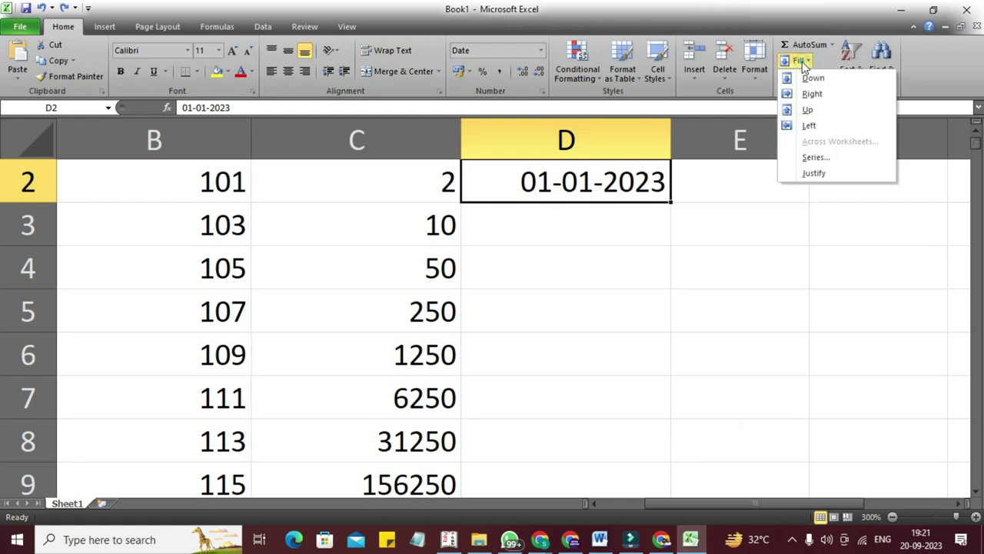
pyautogui.click(815, 153)
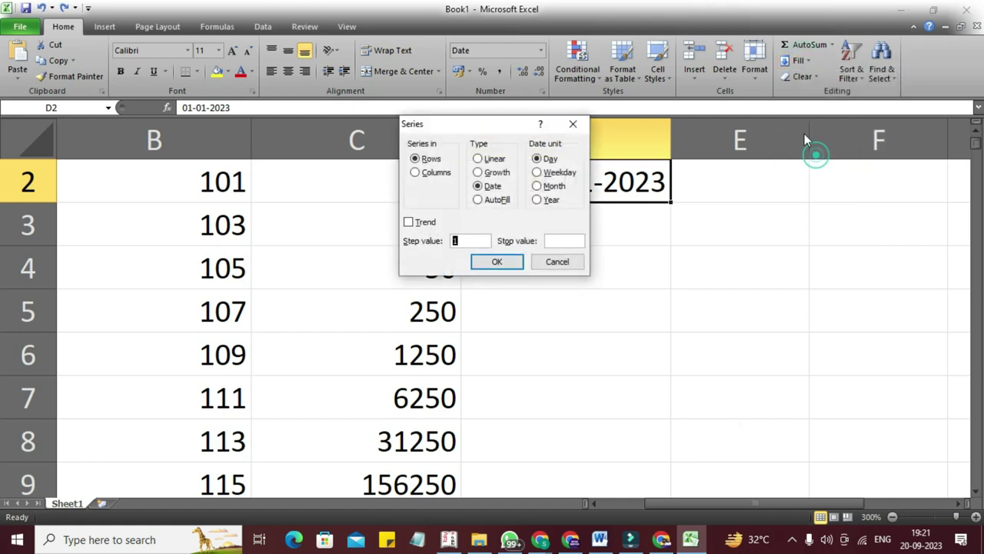
pyautogui.click(427, 172)
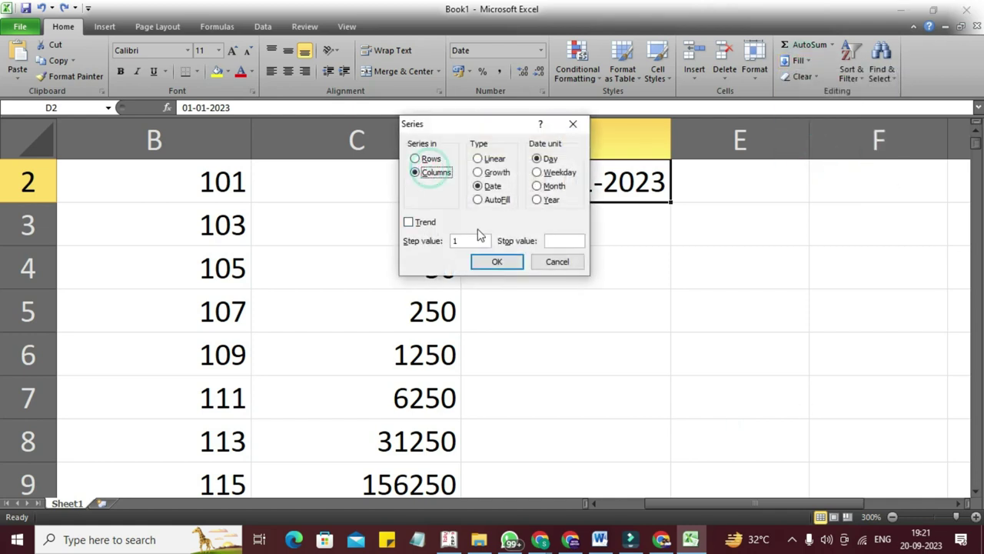
pyautogui.click(547, 174)
pyautogui.moveTo(478, 129); pyautogui.dragTo(345, 89)
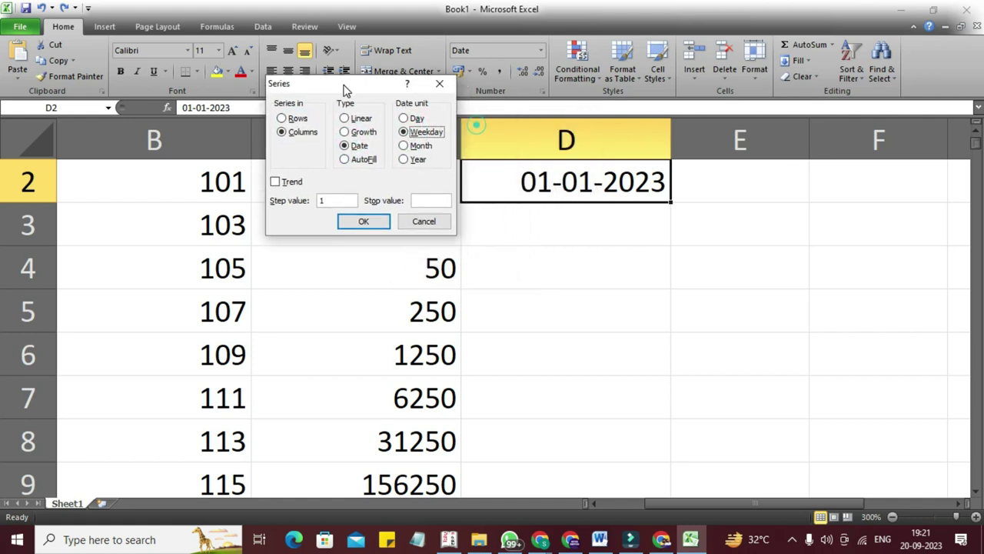
pyautogui.click(414, 201)
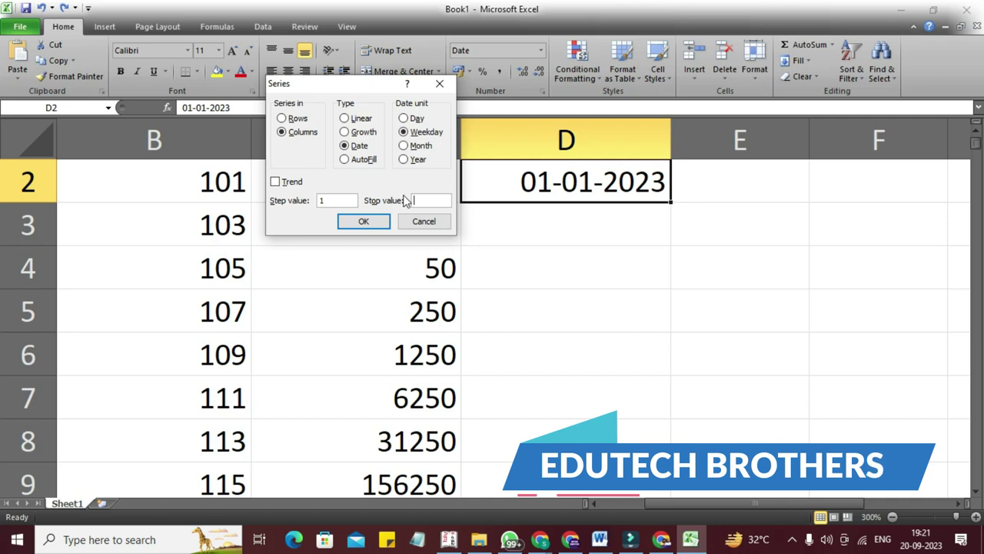
pyautogui.write('31-1-')
pyautogui.write('23')
pyautogui.click(358, 222)
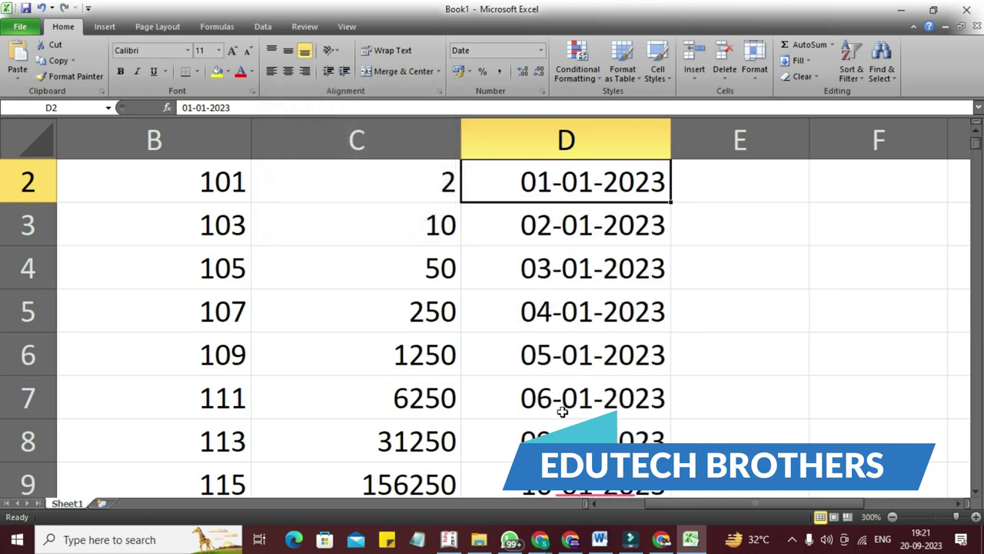
# Select 13-01-2023 and 16-01-2023 to confirm weekends are skipped, then return to D2.
pyautogui.moveTo(542, 401); pyautogui.dragTo(516, 423)
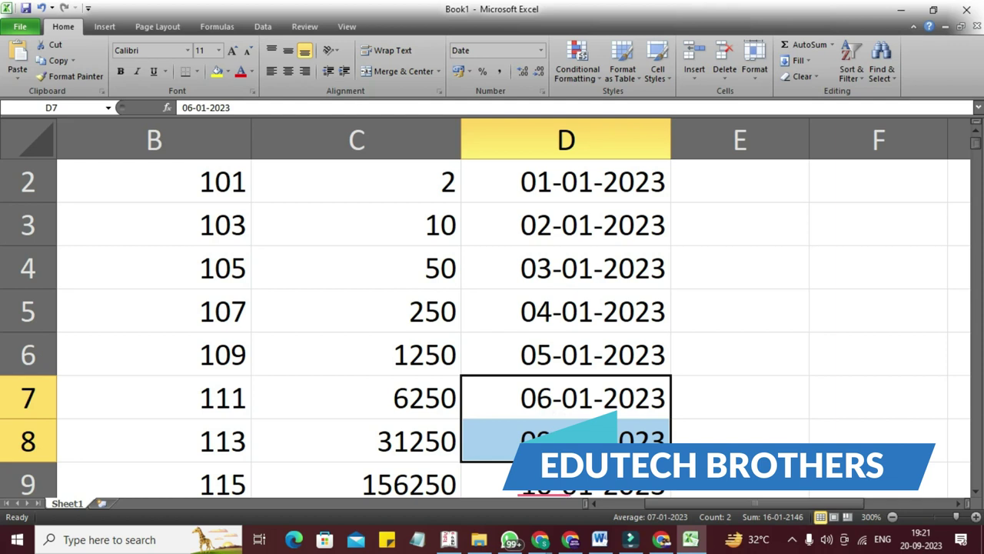
pyautogui.scroll(-2, 569, 427)
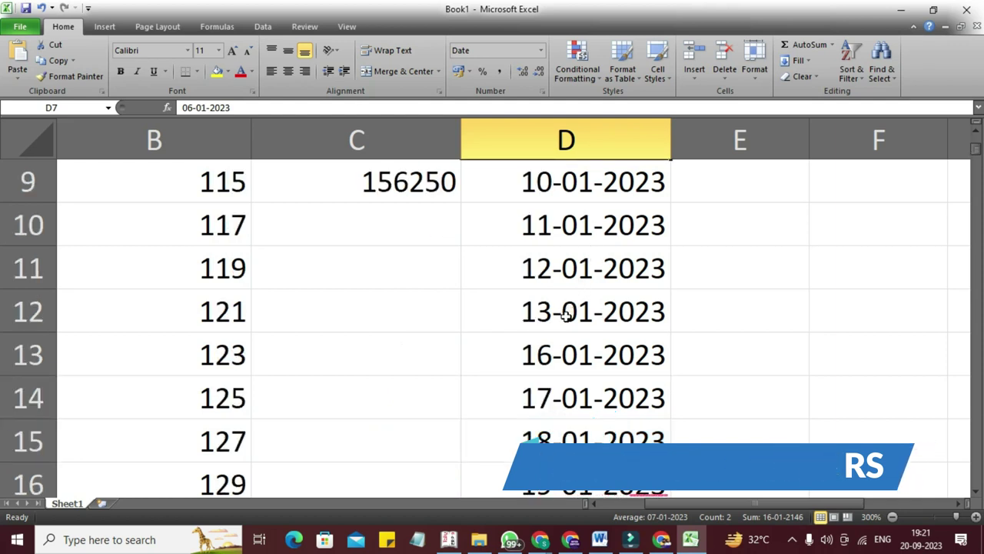
pyautogui.moveTo(563, 313); pyautogui.dragTo(559, 356)
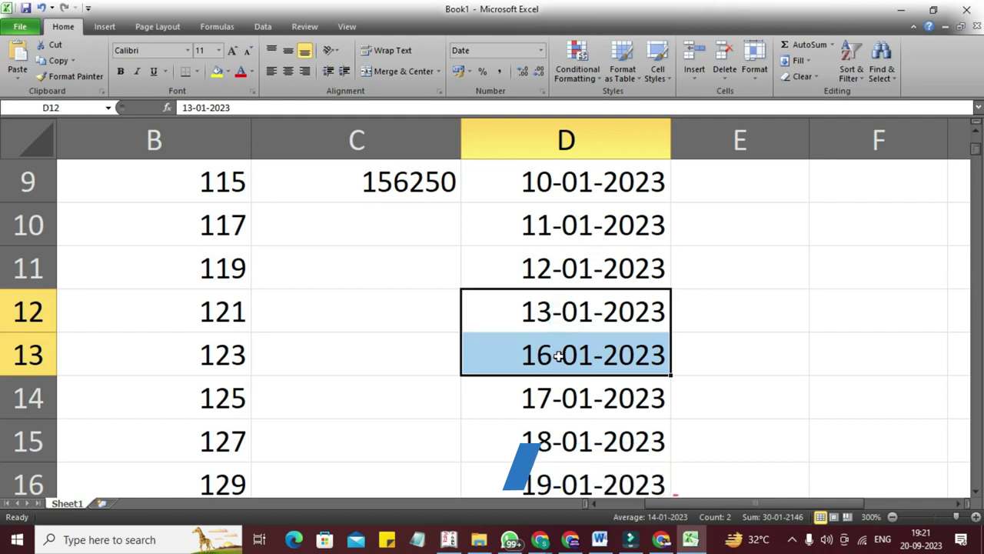
pyautogui.press('Up')
pyautogui.press('Up')
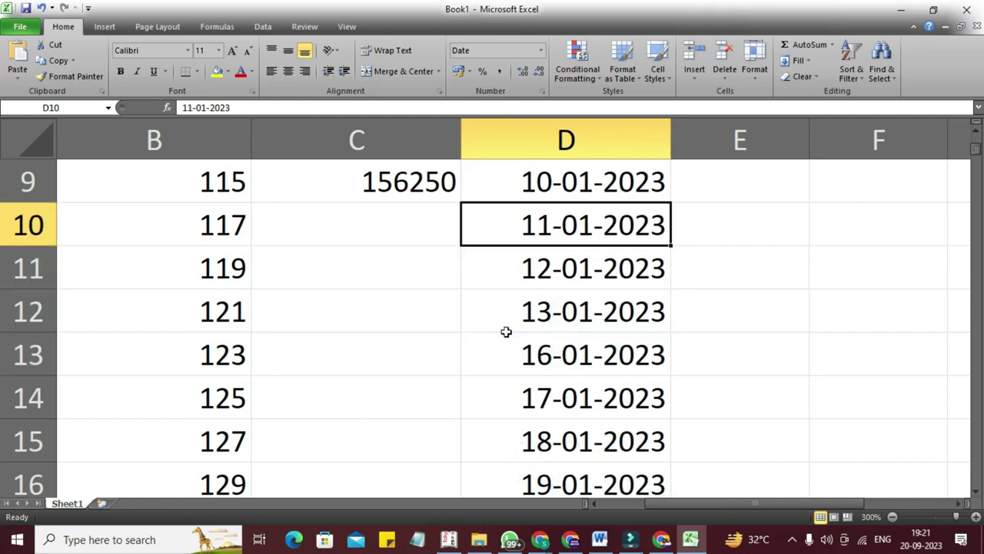
pyautogui.press('Up')
pyautogui.press('Up')
pyautogui.press('Up')
pyautogui.press('Down')
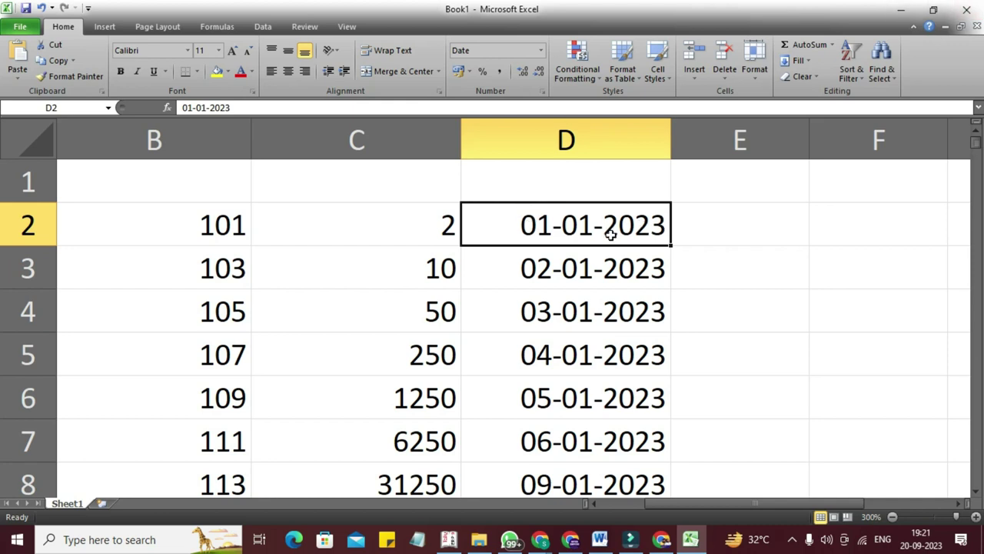
# Undo the weekday dates and enter 15-03-2023 as the new start date in D2.
pyautogui.hotkey('ctrl', 'z')
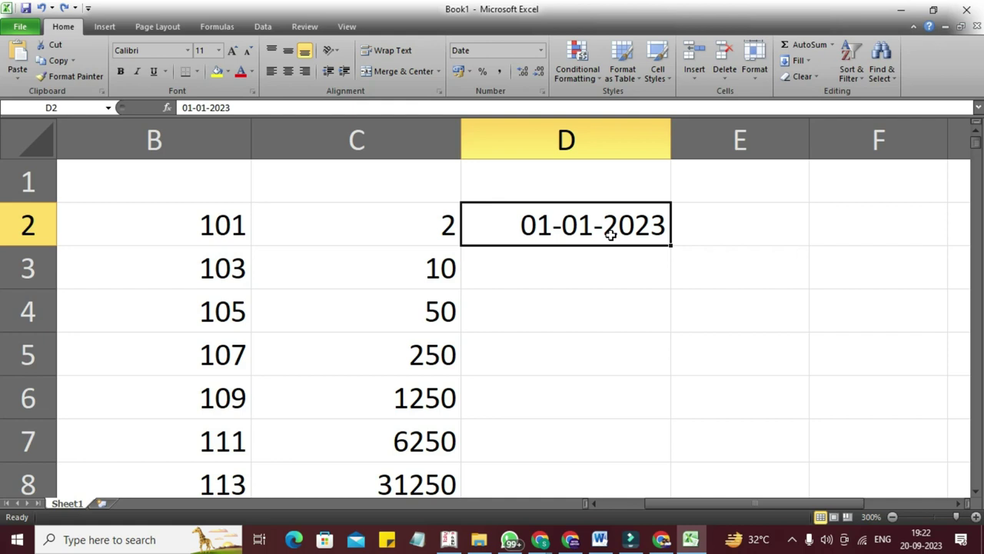
pyautogui.press('Return')
pyautogui.press('Up')
pyautogui.write('15-')
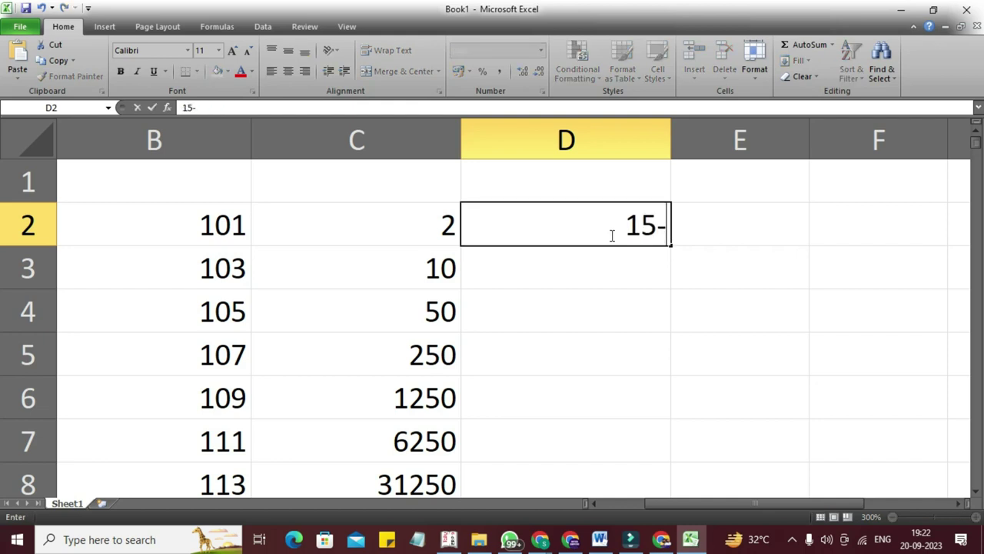
pyautogui.write('03-2')
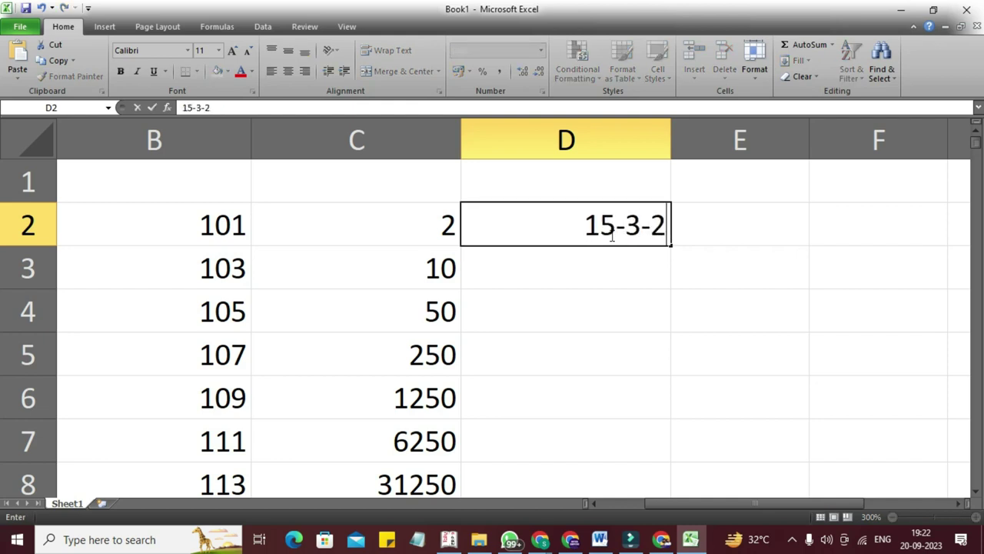
pyautogui.write('023')
pyautogui.press('Return')
pyautogui.press('Up')
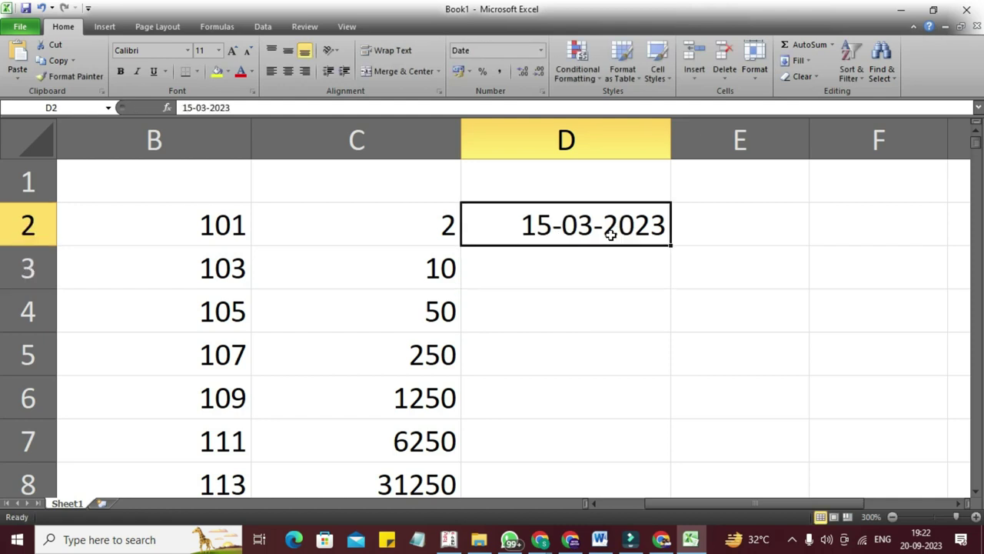
# Fill column D with a Month date series from 15-03-2023, stopping at 15-9-23.
pyautogui.click(798, 62)
pyautogui.click(816, 157)
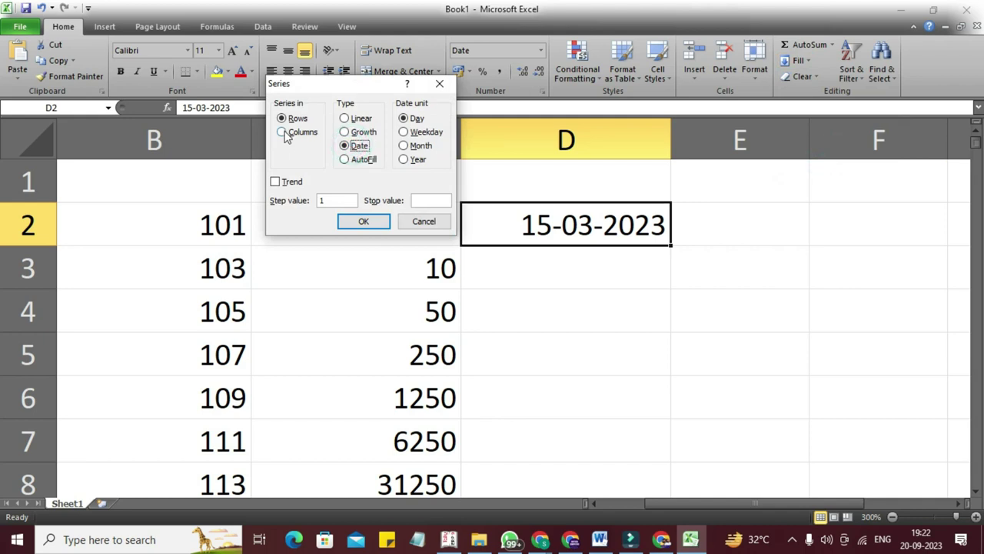
pyautogui.click(282, 132)
pyautogui.click(346, 201)
pyautogui.click(417, 145)
pyautogui.click(426, 200)
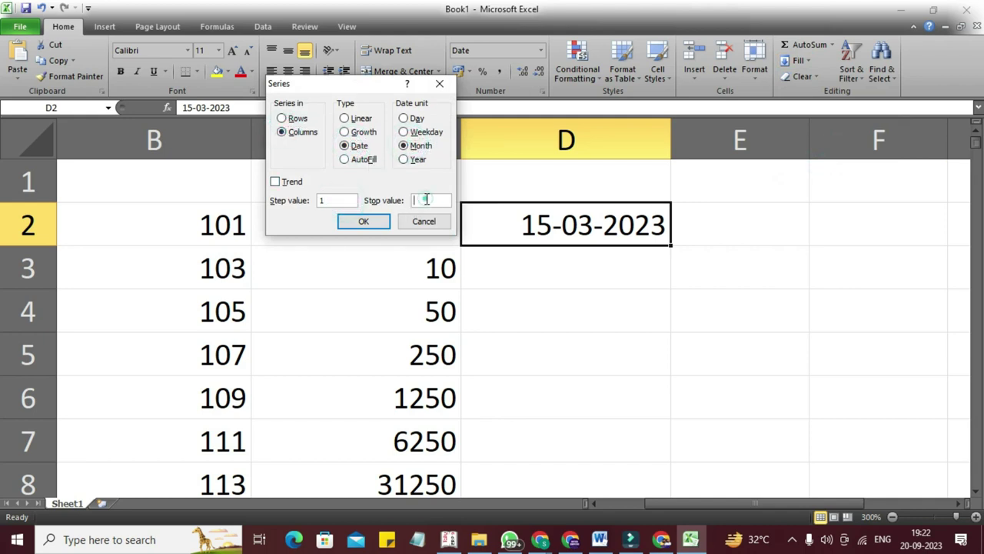
pyautogui.write('15-9-23')
pyautogui.click(372, 222)
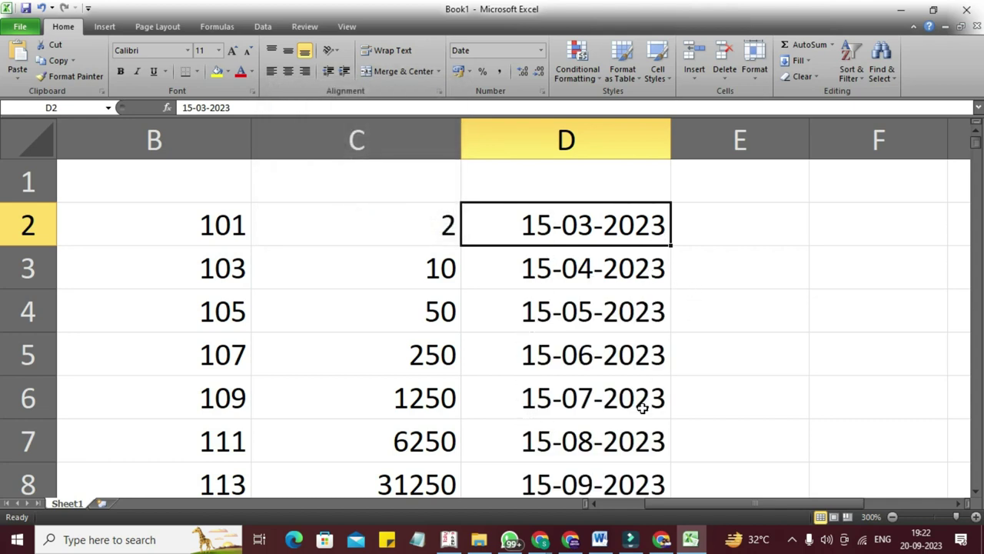
# Check the monthly dates down column D through 15-08-2023.
pyautogui.click(577, 271)
pyautogui.click(593, 315)
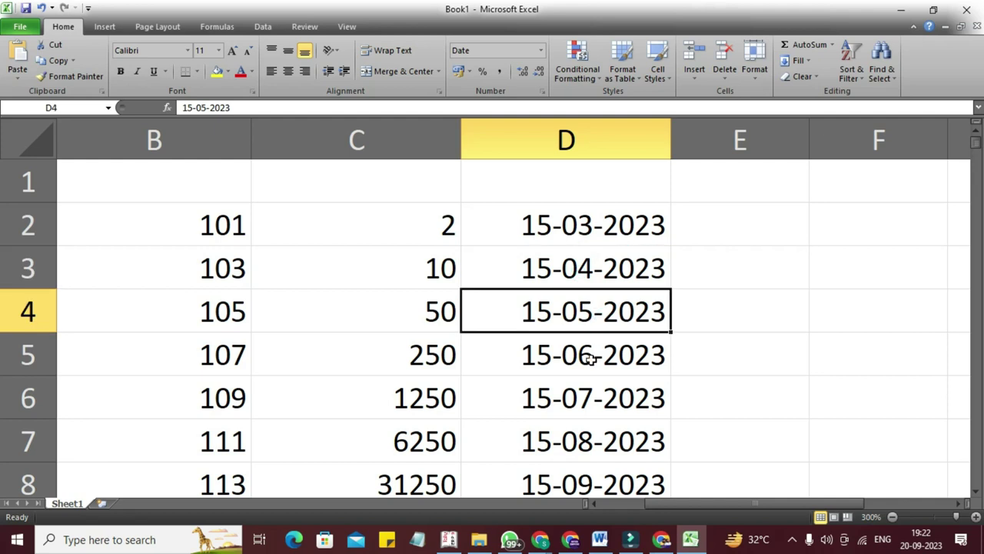
pyautogui.click(592, 358)
pyautogui.click(591, 409)
pyautogui.click(599, 447)
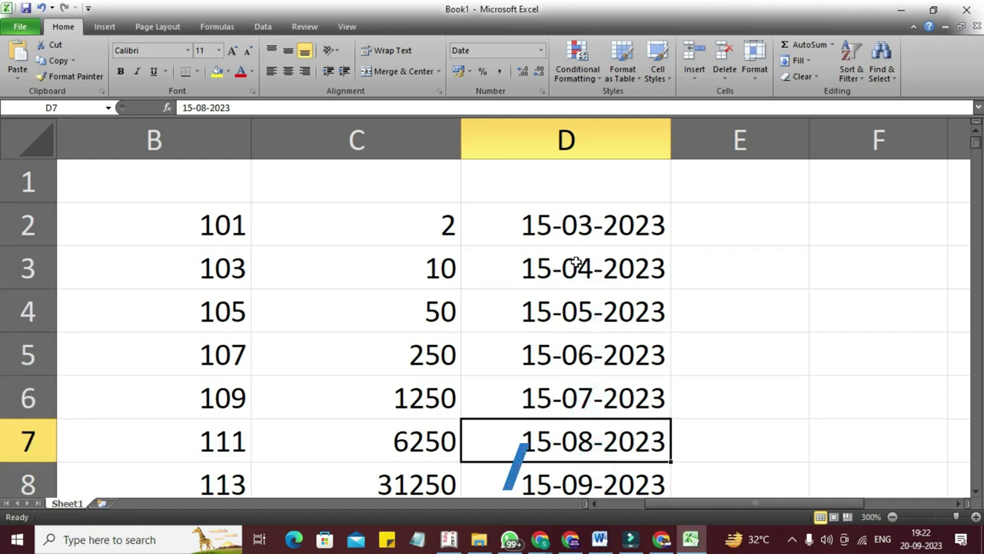
pyautogui.click(578, 235)
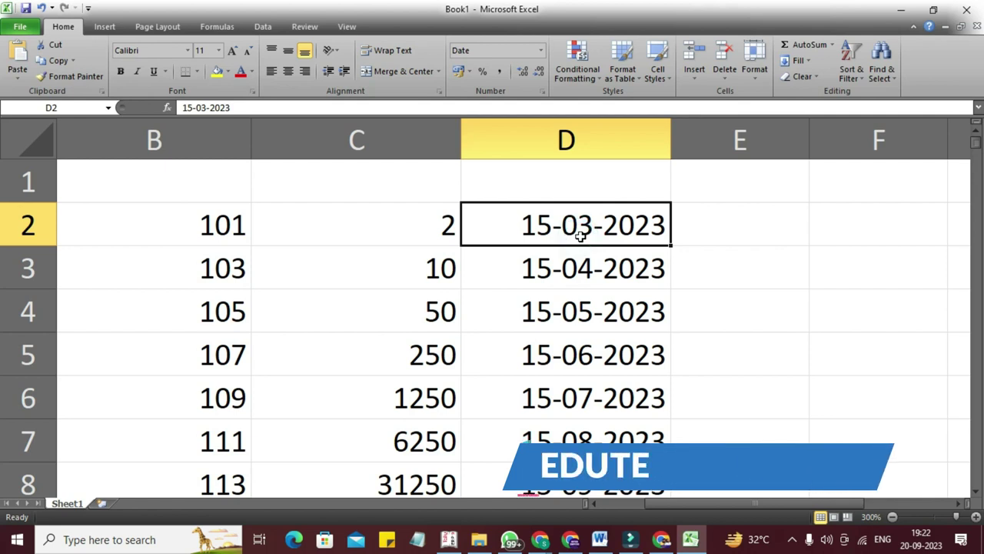
pyautogui.press('Right')
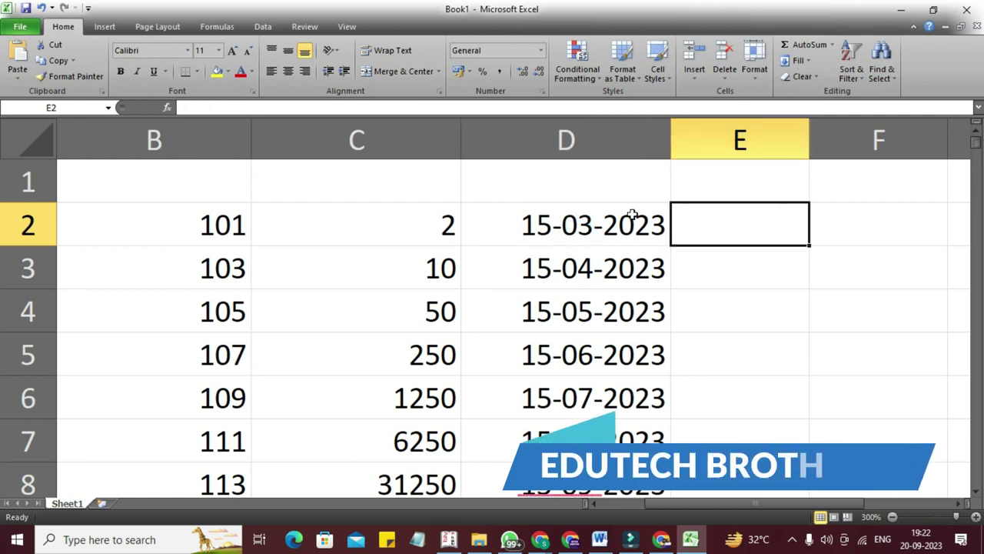
pyautogui.click(806, 61)
pyautogui.click(829, 158)
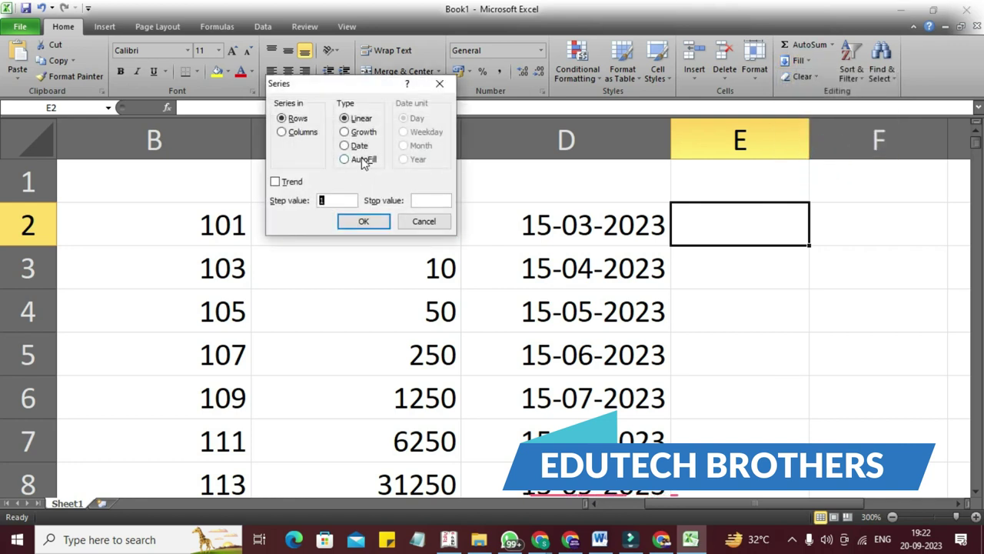
pyautogui.click(362, 160)
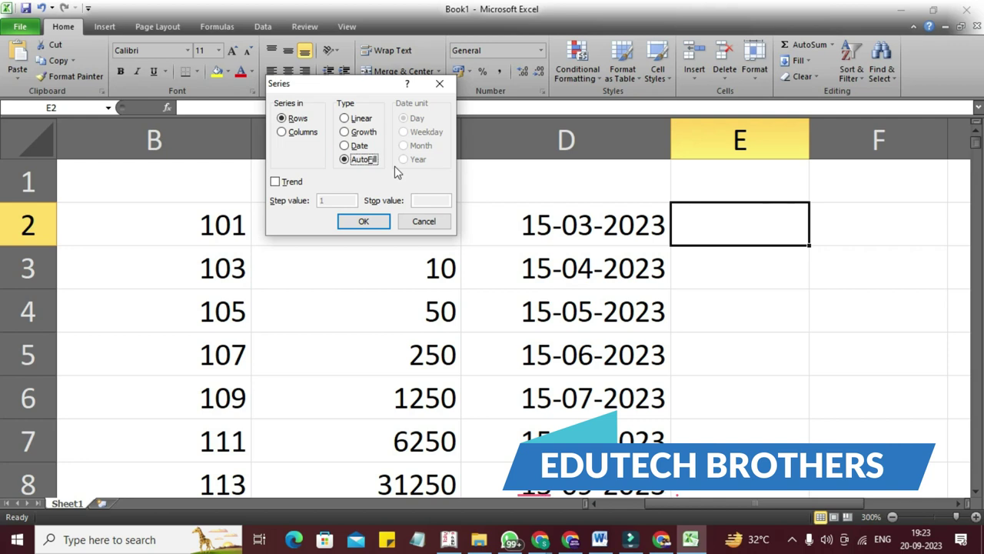
pyautogui.press('Return')
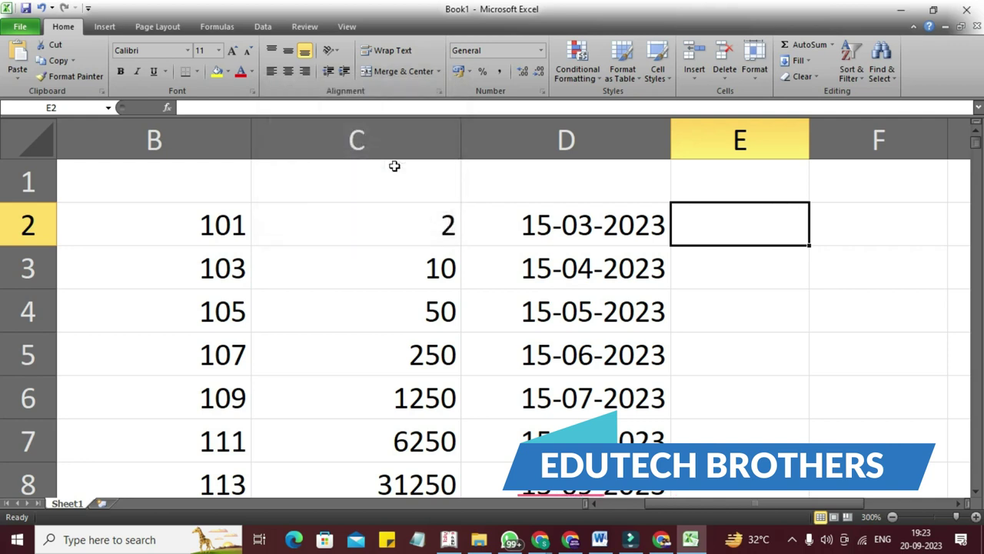
pyautogui.press('Down')
pyautogui.press('Down')
pyautogui.press('Down')
pyautogui.press('Up')
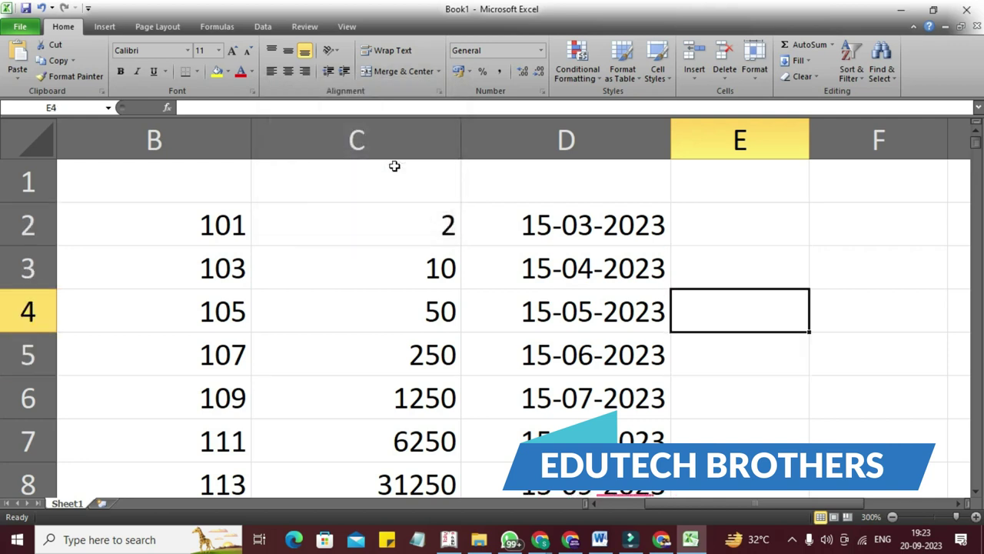
pyautogui.press('Up')
pyautogui.press('Up')
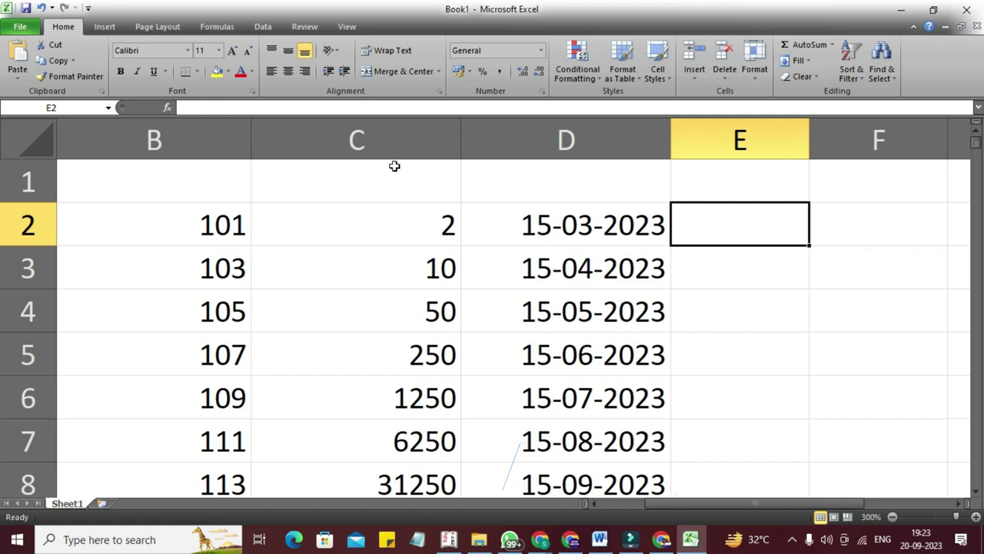
# Enter 2.234 in E2 and 4.435 in E3, then select E2:E8.
pyautogui.write('2.234')
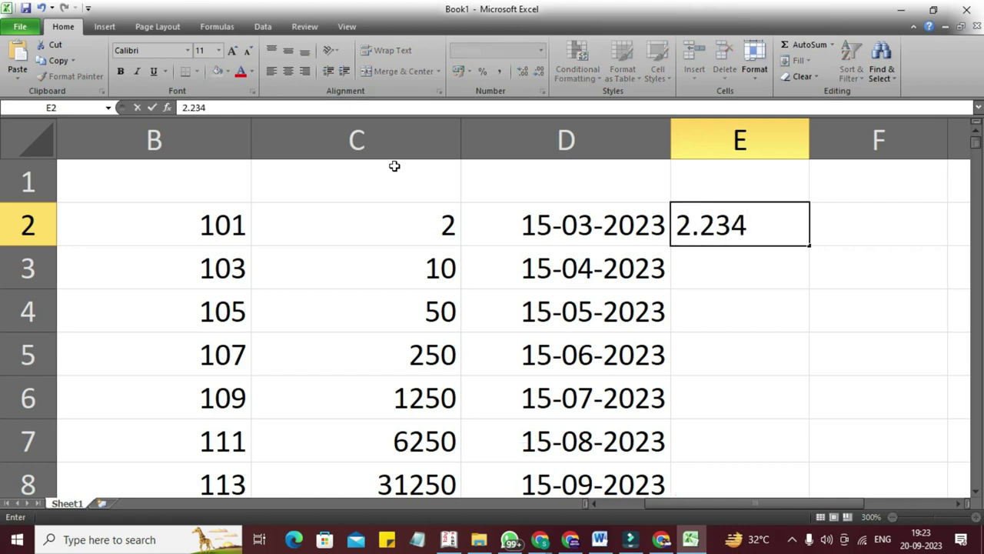
pyautogui.press('Return')
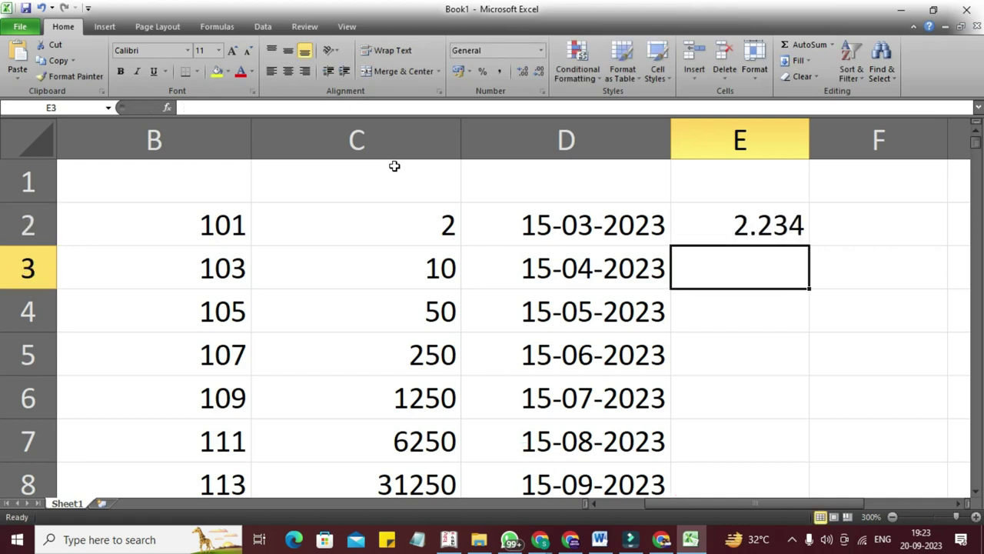
pyautogui.write('4.43')
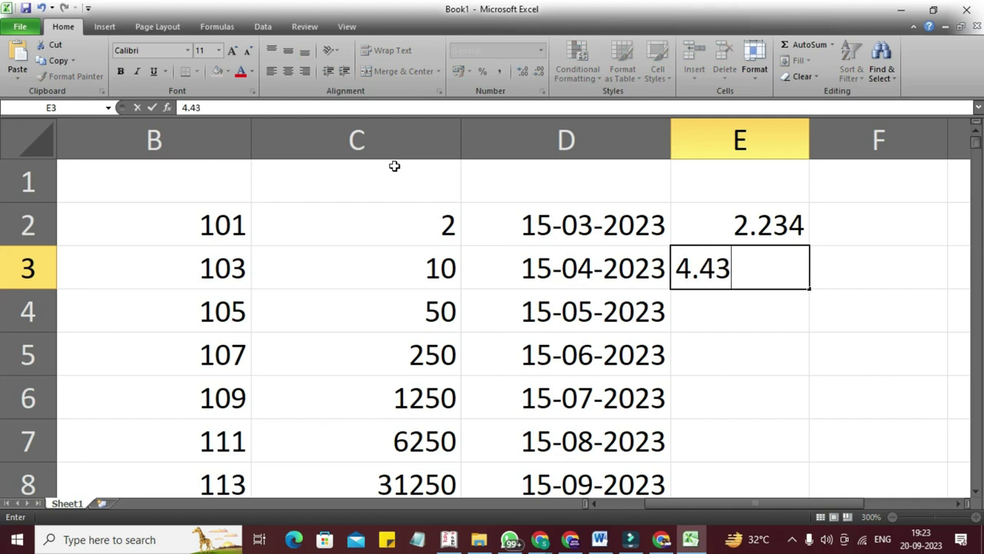
pyautogui.write('5')
pyautogui.press('Return')
pyautogui.press('Up')
pyautogui.press('Up')
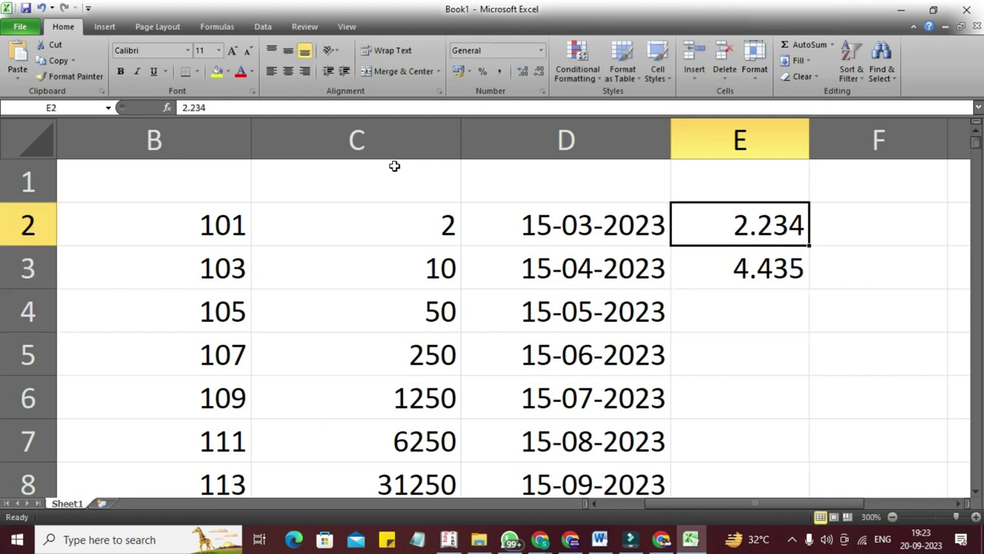
pyautogui.hotkey('shift', 'Down')
pyautogui.hotkey('shift', 'Down')
pyautogui.hotkey('shift', 'Down')
pyautogui.hotkey('shift', 'Down')
pyautogui.hotkey('shift', 'Down')
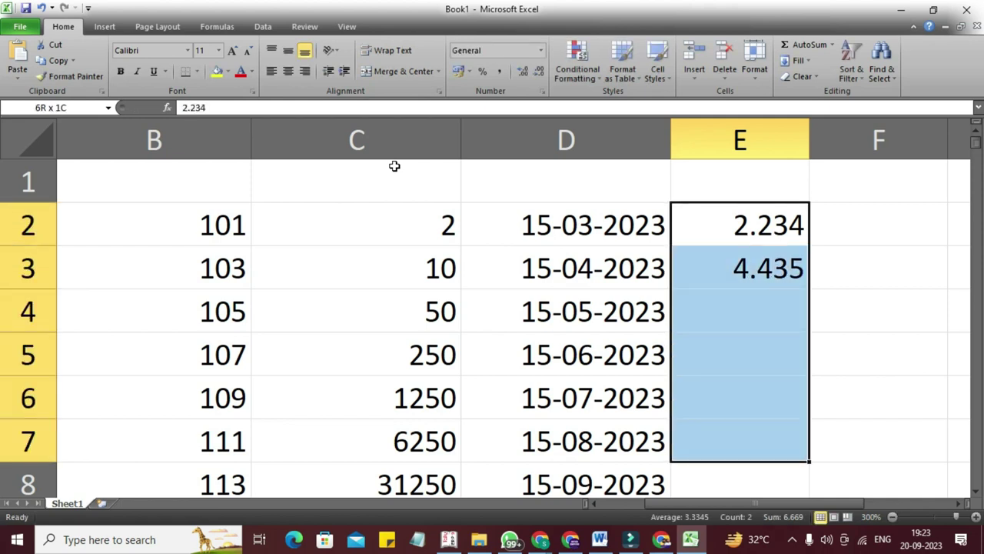
pyautogui.hotkey('shift', 'Down')
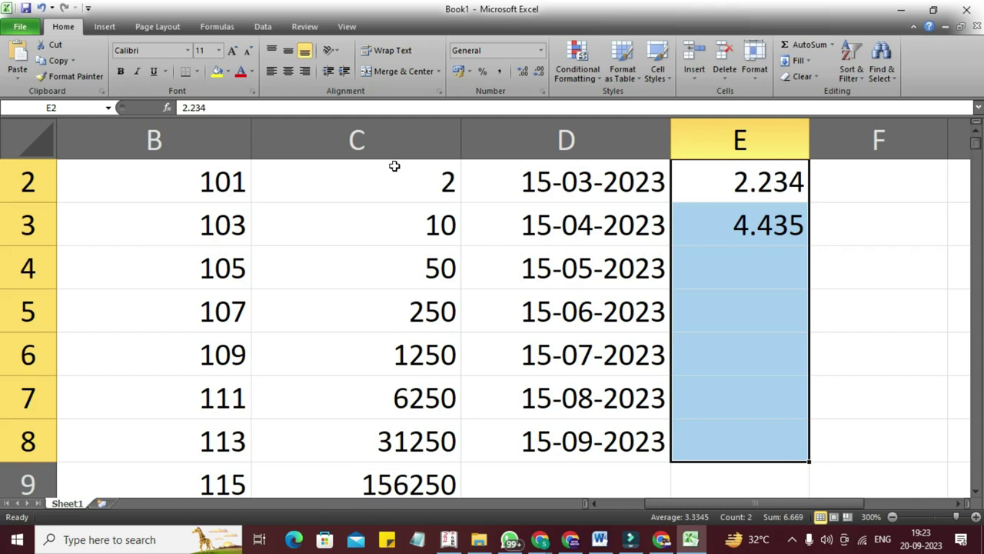
# AutoFill E2:E8 to continue the decimals 6.636, 8.837, 11.038, 13.239, 15.44.
pyautogui.click(797, 60)
pyautogui.click(822, 156)
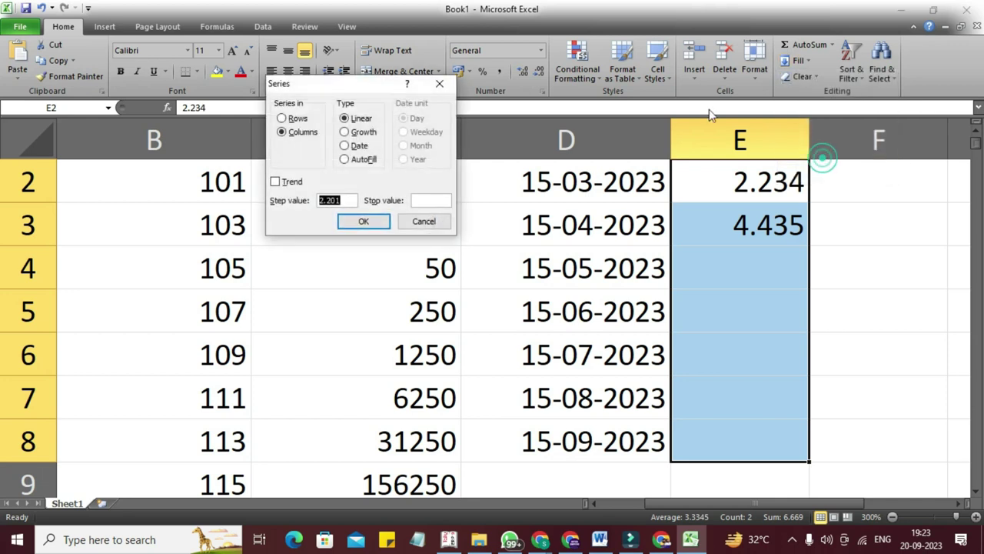
pyautogui.click(358, 162)
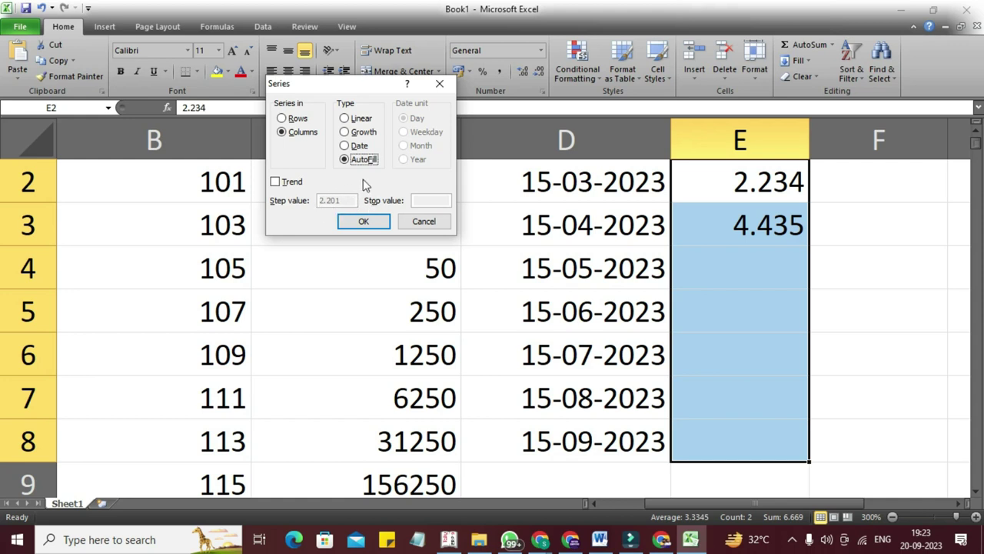
pyautogui.click(365, 222)
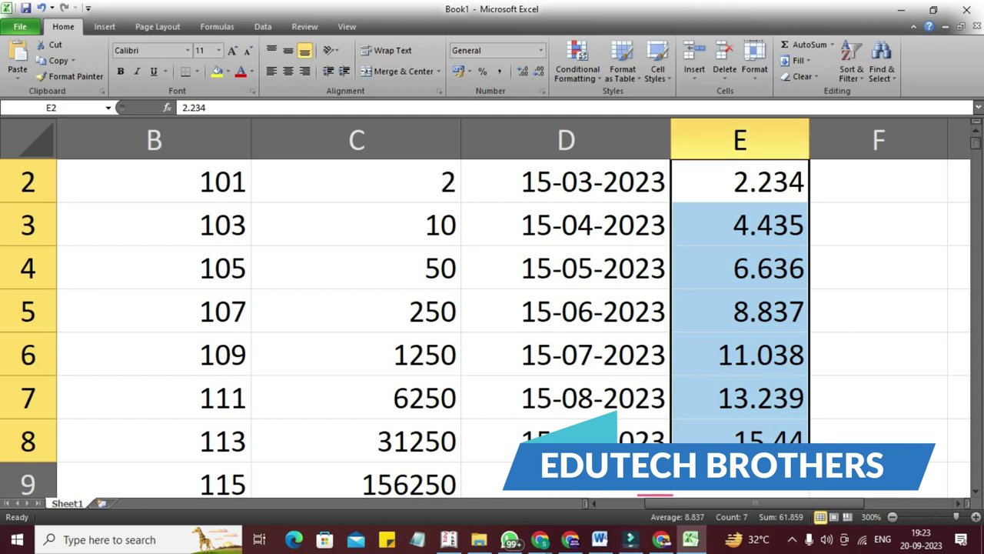
pyautogui.click(727, 274)
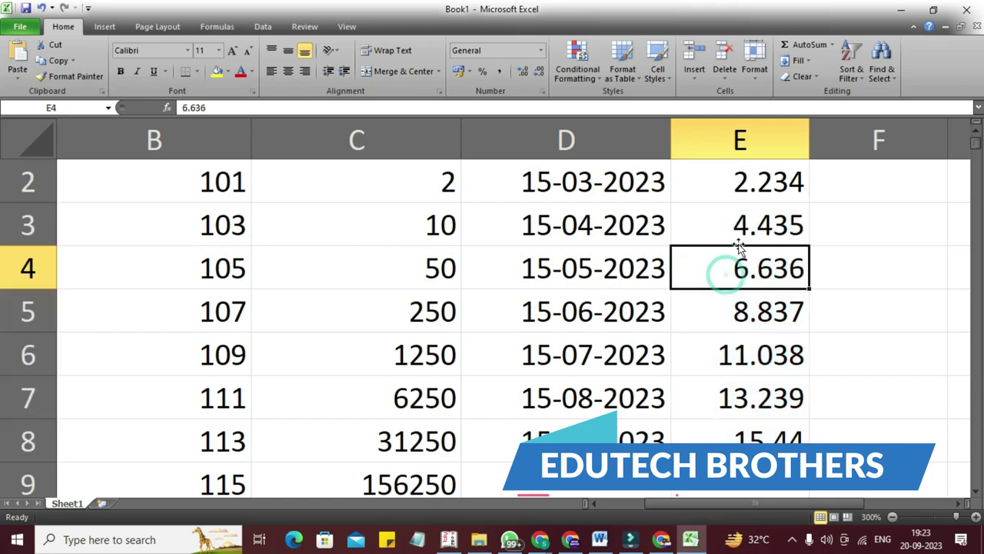
pyautogui.press('Up')
pyautogui.press('Up')
pyautogui.press('Up')
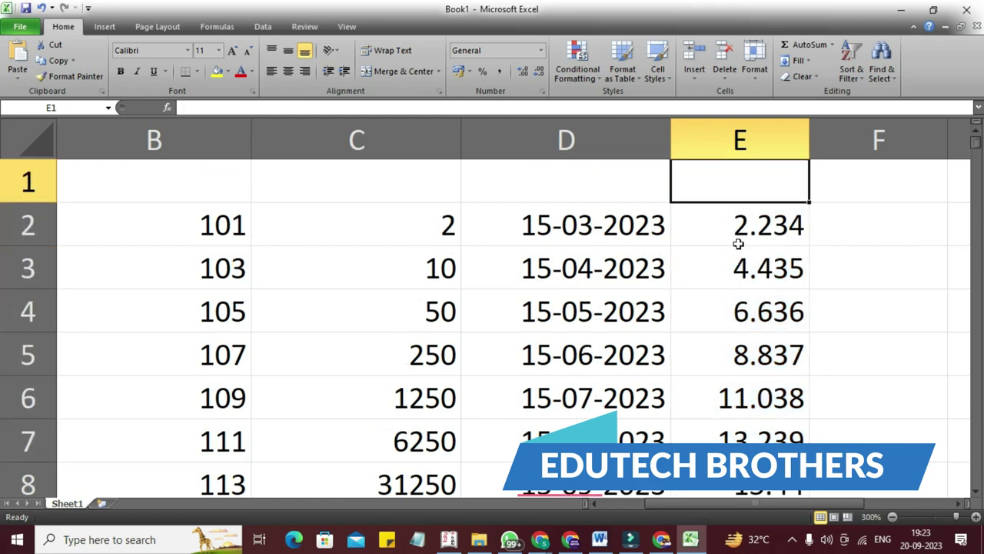
pyautogui.press('Left')
pyautogui.press('Left')
pyautogui.press('Left')
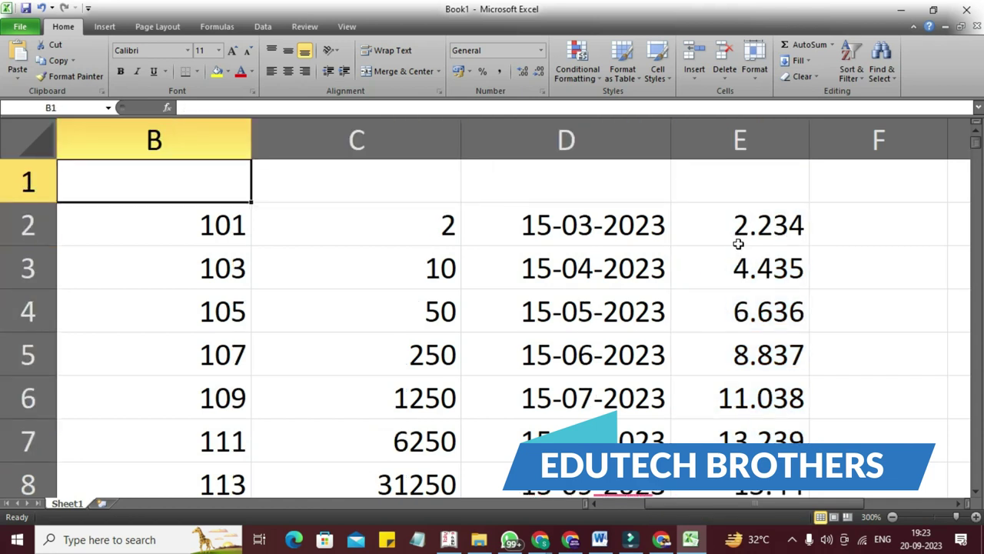
pyautogui.press('Down')
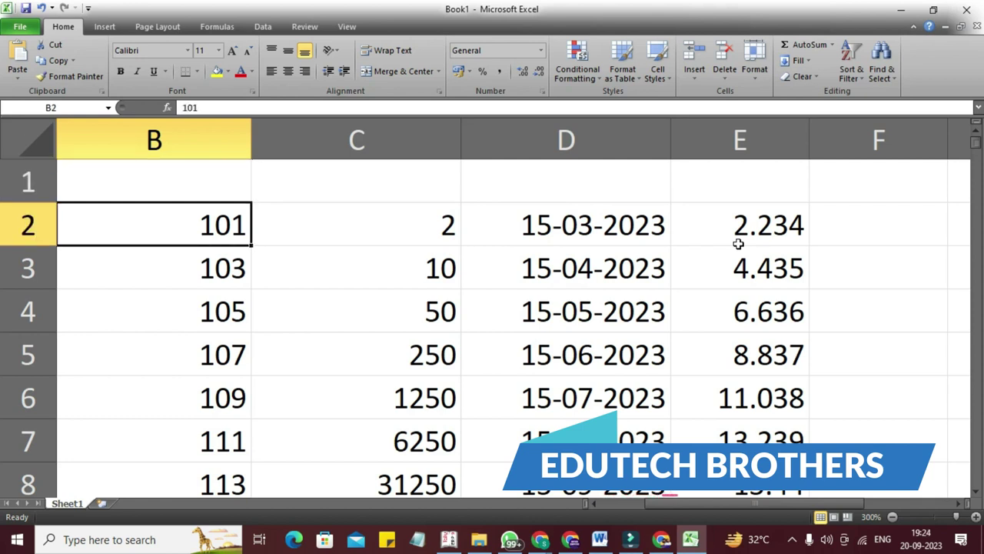
pyautogui.press('Right')
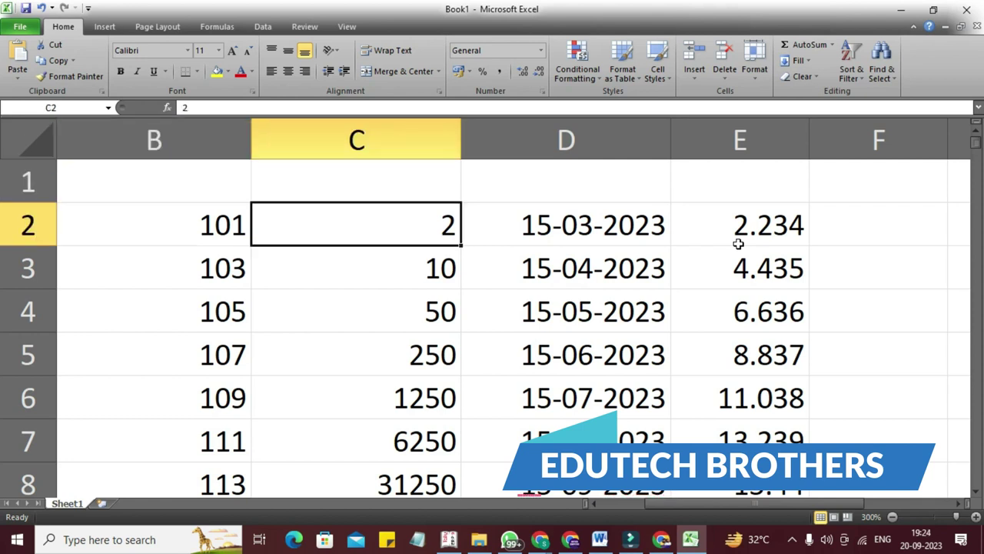
pyautogui.press('Right')
pyautogui.press('Right')
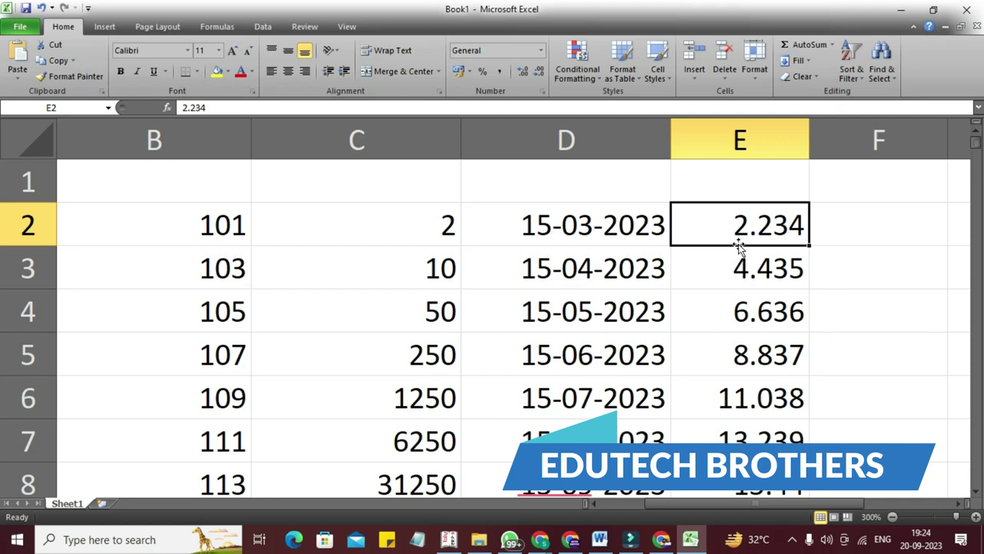
pyautogui.press('Down')
pyautogui.press('Down')
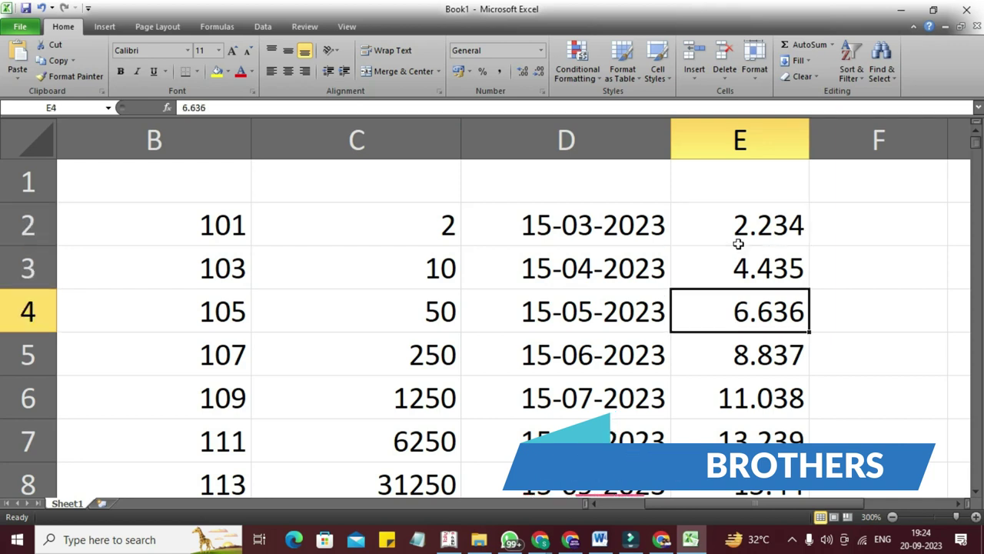
pyautogui.press('Up')
pyautogui.press('Up')
pyautogui.press('Up')
pyautogui.press('Left')
pyautogui.press('Left')
pyautogui.press('Left')
pyautogui.press('Left')
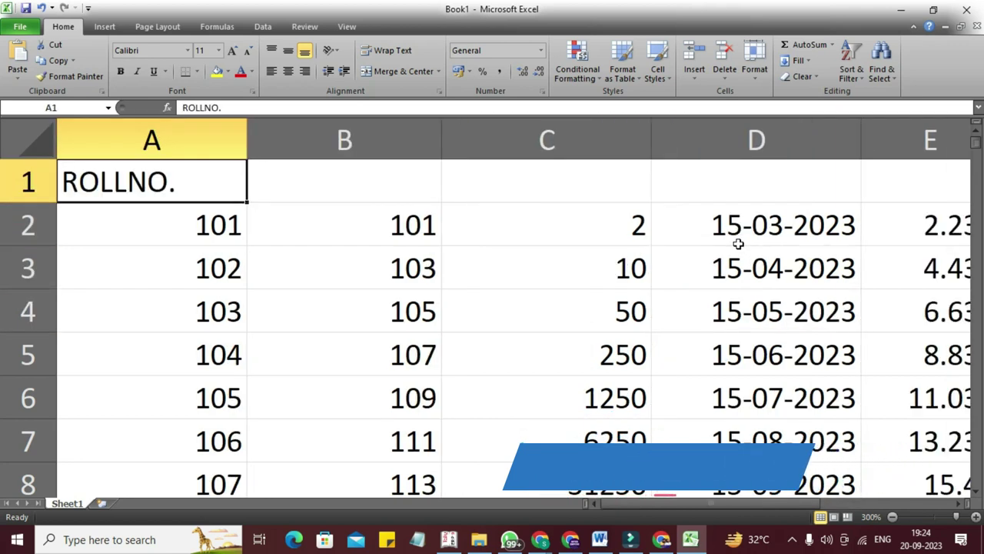